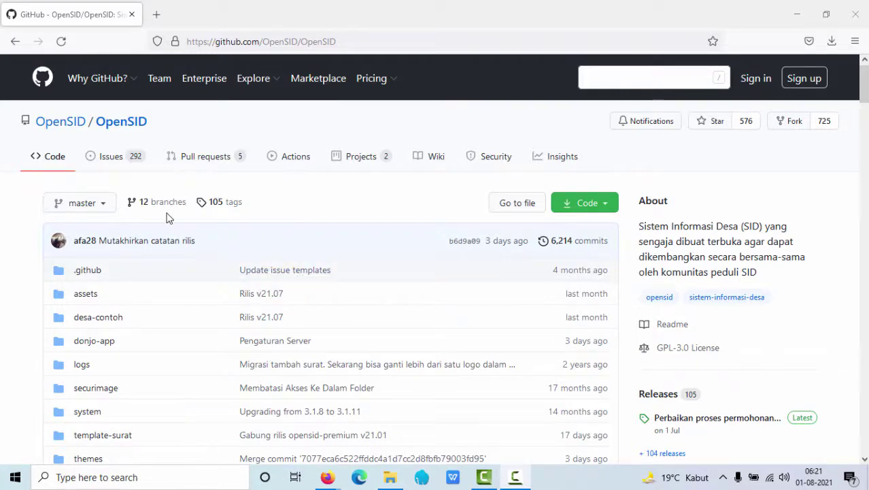
Expand the green Code button on OpenSID/OpenSID to reveal the clone and ZIP download options
{"action": "left_click", "coordinate": [602, 207]}
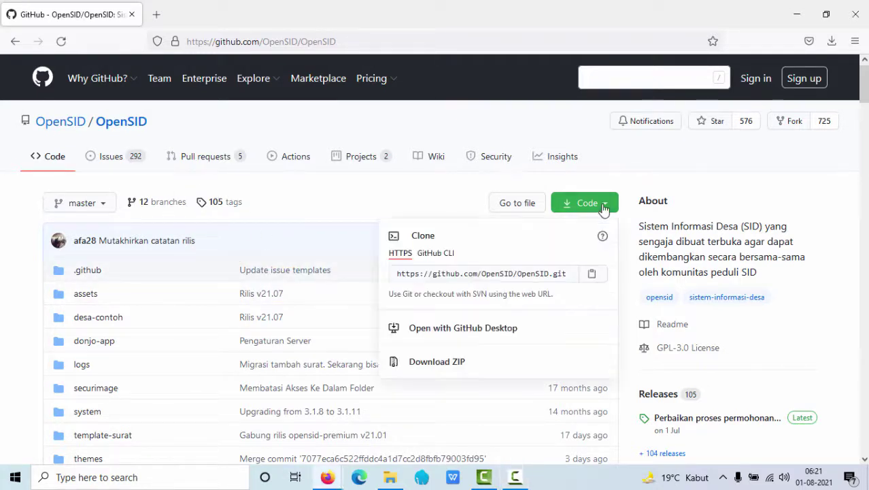
{"action": "left_click", "coordinate": [596, 187]}
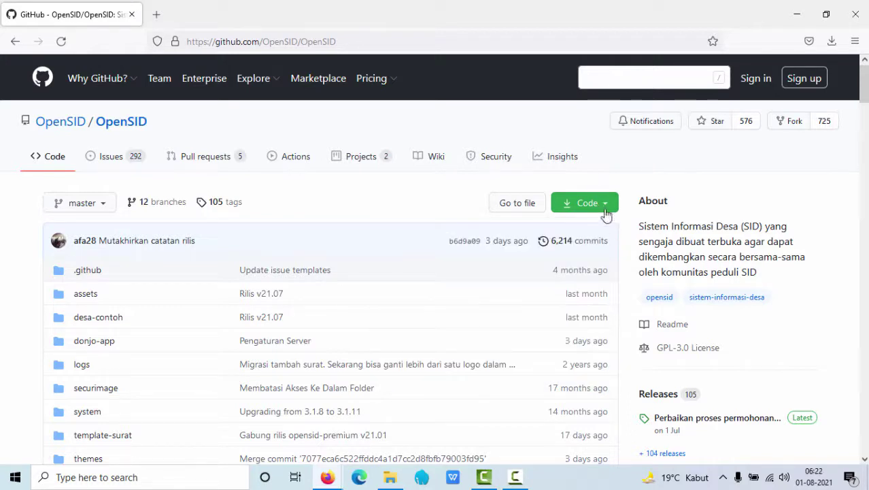
{"action": "left_click", "coordinate": [604, 209]}
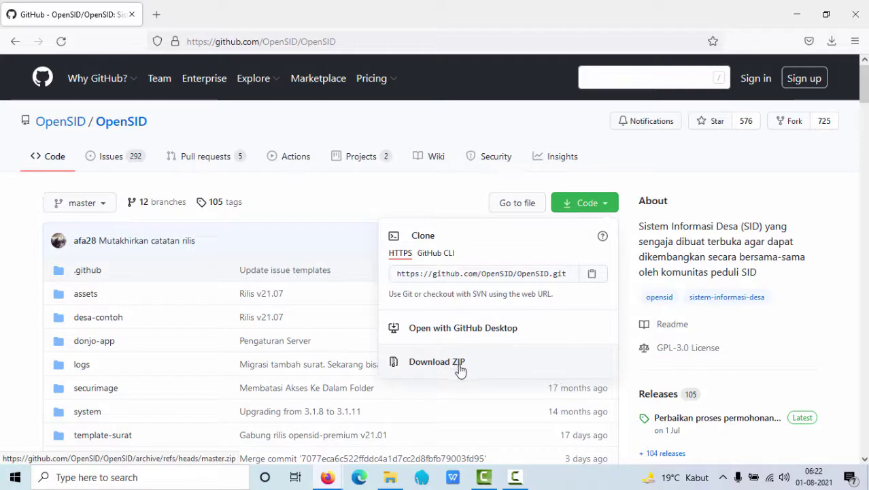
{"action": "left_click", "coordinate": [460, 368]}
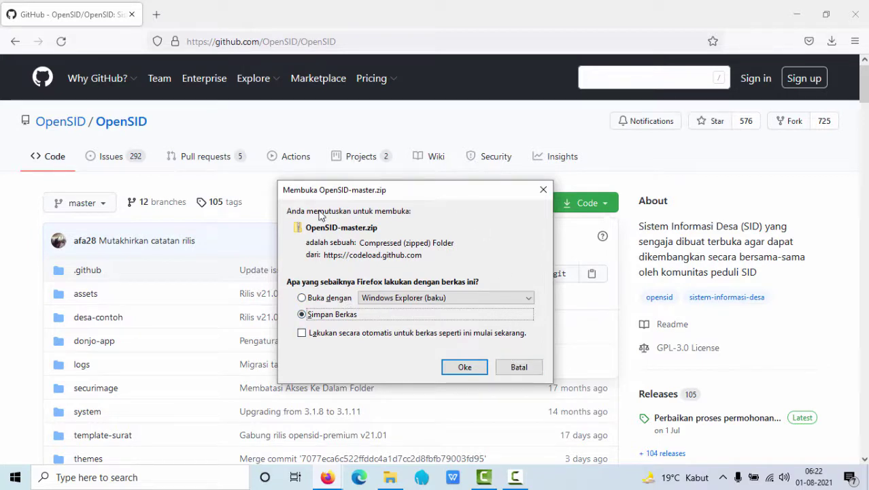
{"action": "left_click", "coordinate": [518, 368]}
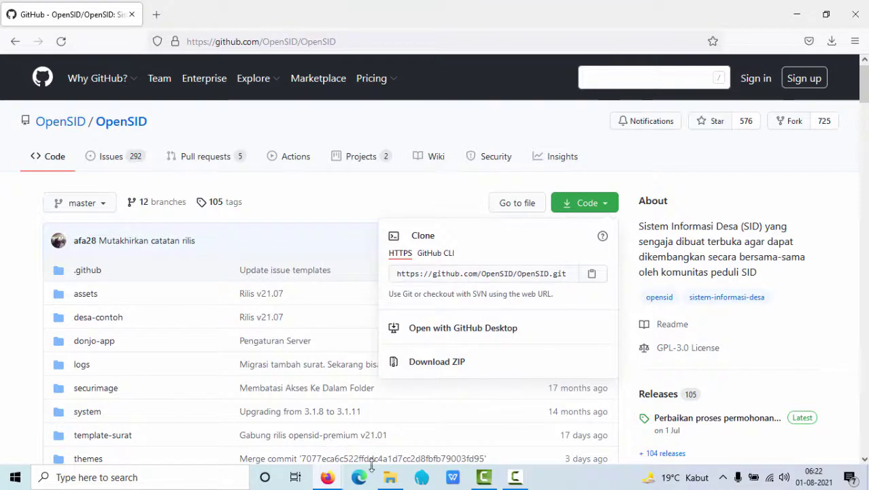
{"action": "left_click", "coordinate": [390, 477]}
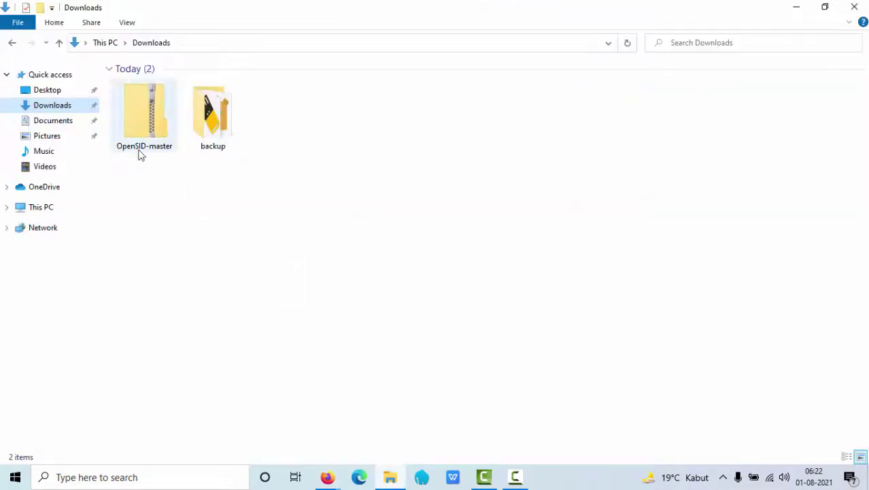
Copy OpenSID-master.zip from Downloads and paste it into C:\xampp\htdocs
{"action": "left_click", "coordinate": [159, 139]}
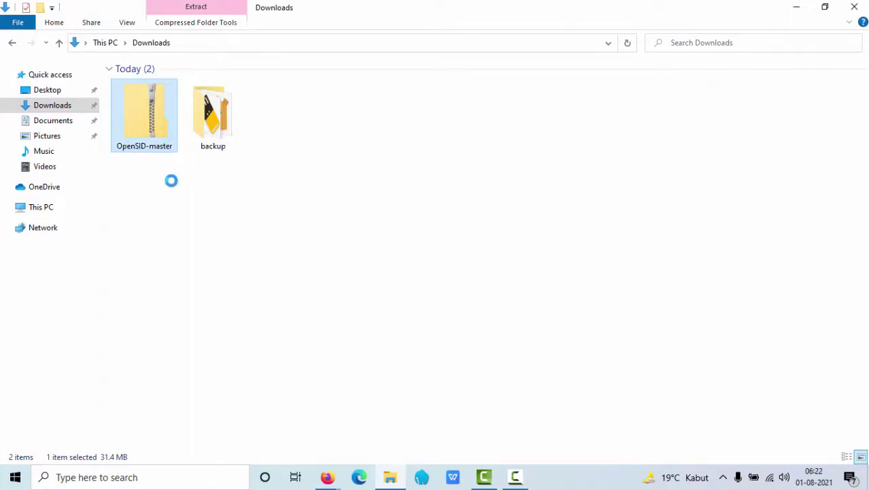
{"action": "right_click", "coordinate": [158, 136]}
{"action": "left_click", "coordinate": [200, 381]}
{"action": "left_click", "coordinate": [50, 211]}
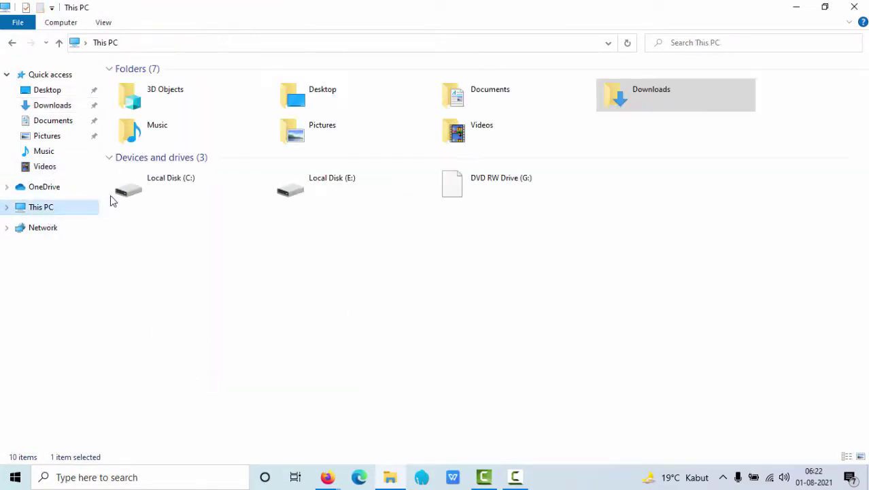
{"action": "left_click", "coordinate": [205, 186]}
{"action": "double_click", "coordinate": [205, 186]}
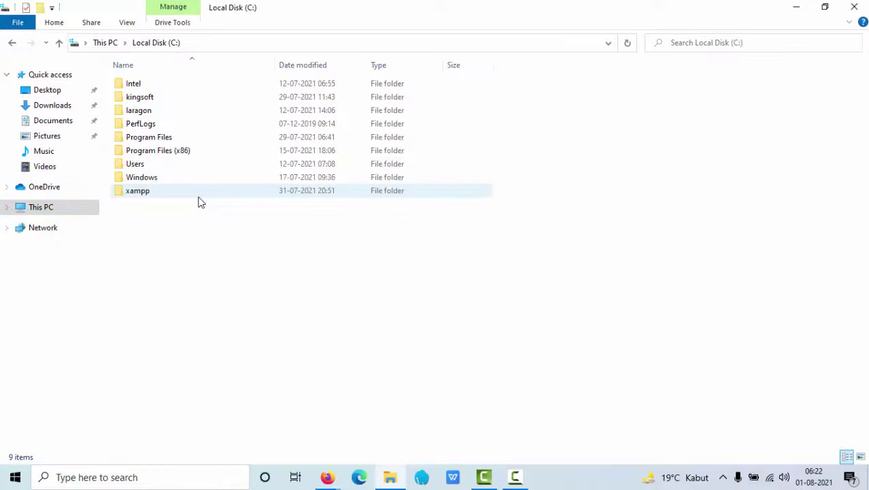
{"action": "double_click", "coordinate": [154, 192]}
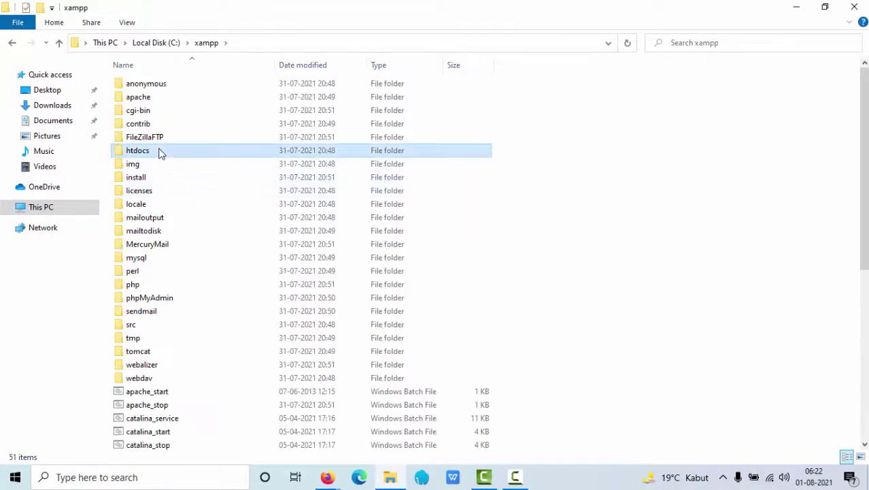
{"action": "double_click", "coordinate": [158, 151]}
{"action": "right_click", "coordinate": [233, 256]}
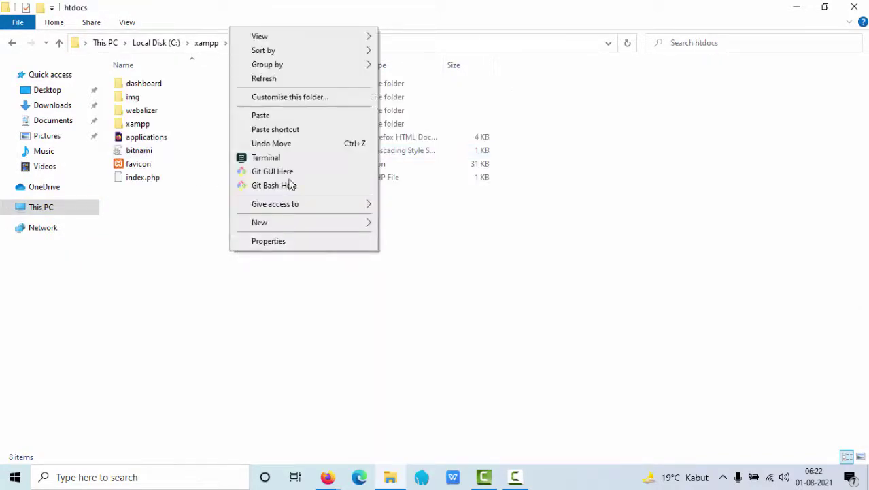
{"action": "left_click", "coordinate": [290, 114]}
Show htdocs as Large icons and bring up the copied OpenSID-master zip's context menu
{"action": "right_click", "coordinate": [240, 286]}
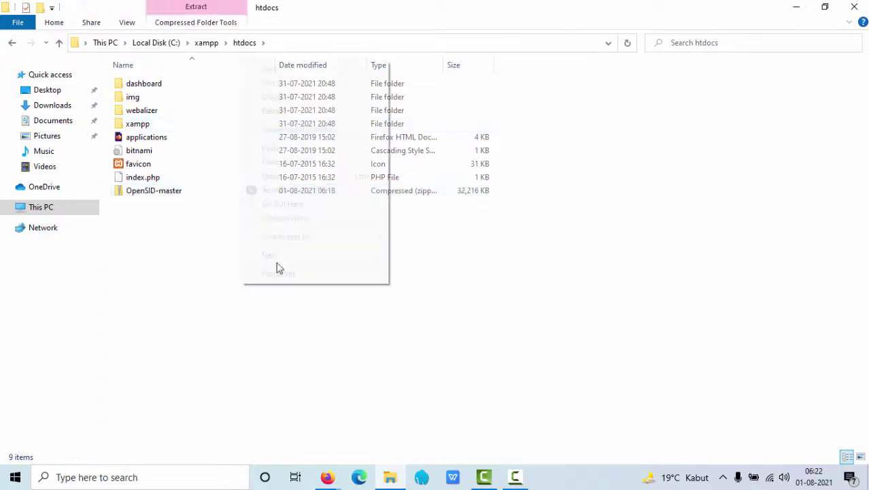
{"action": "mouse_move", "coordinate": [361, 73]}
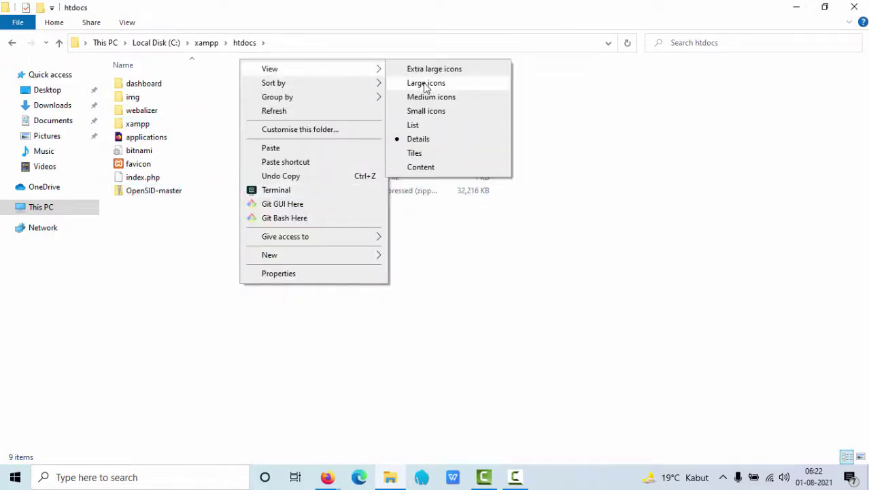
{"action": "left_click", "coordinate": [426, 83]}
{"action": "left_click", "coordinate": [711, 115]}
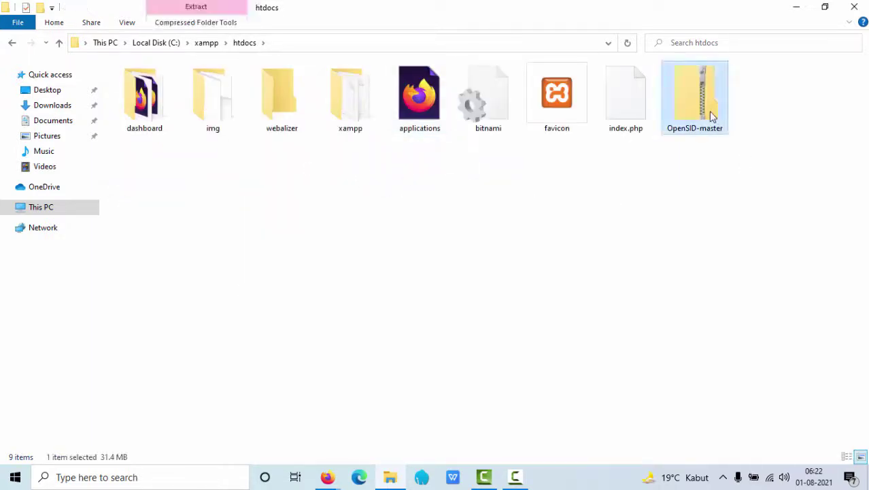
{"action": "right_click", "coordinate": [711, 116]}
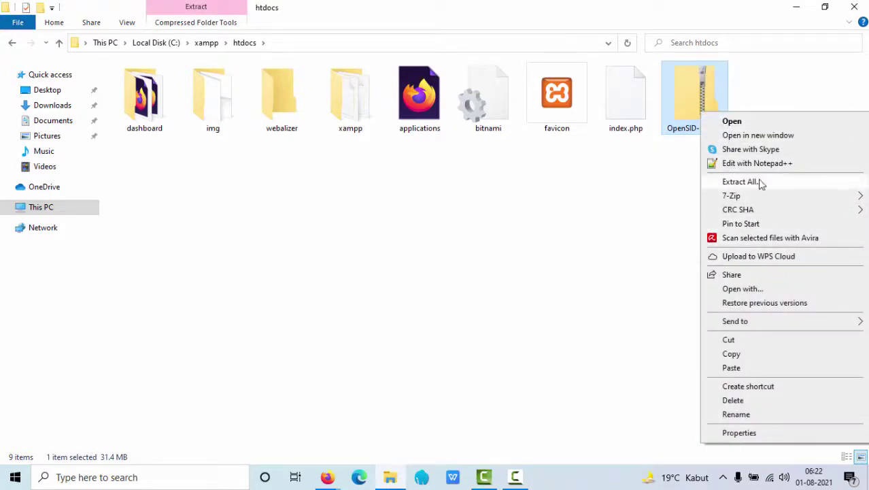
Extract OpenSID-master.zip to C:\xampp\htdocs\OpenSID-master and open the new folder
{"action": "left_click", "coordinate": [739, 182]}
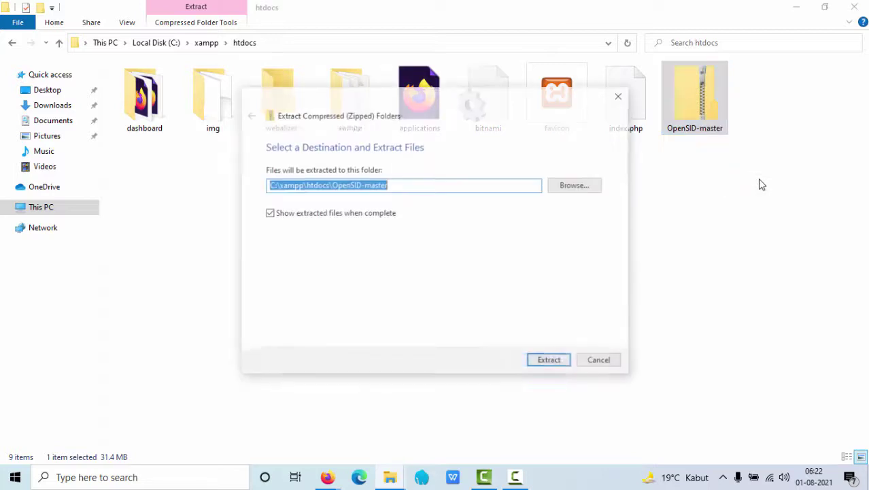
{"action": "left_click", "coordinate": [541, 361]}
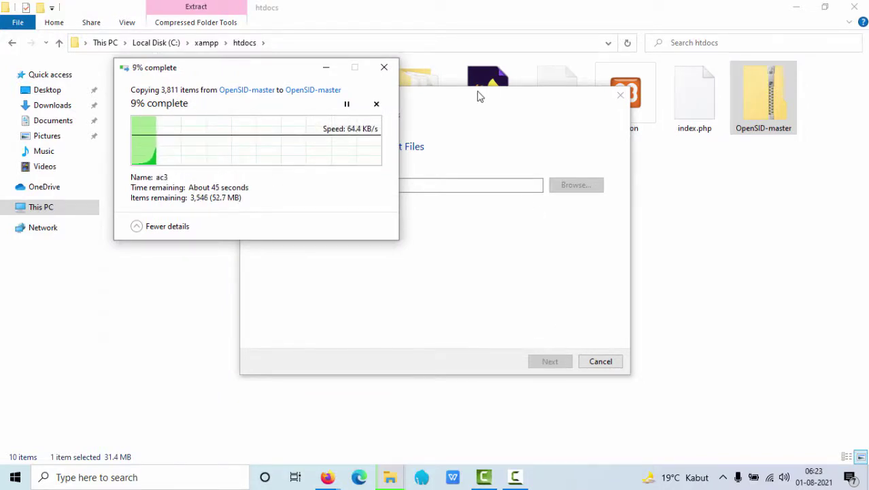
{"action": "left_click_drag", "start_coordinate": [479, 93], "coordinate": [545, 291]}
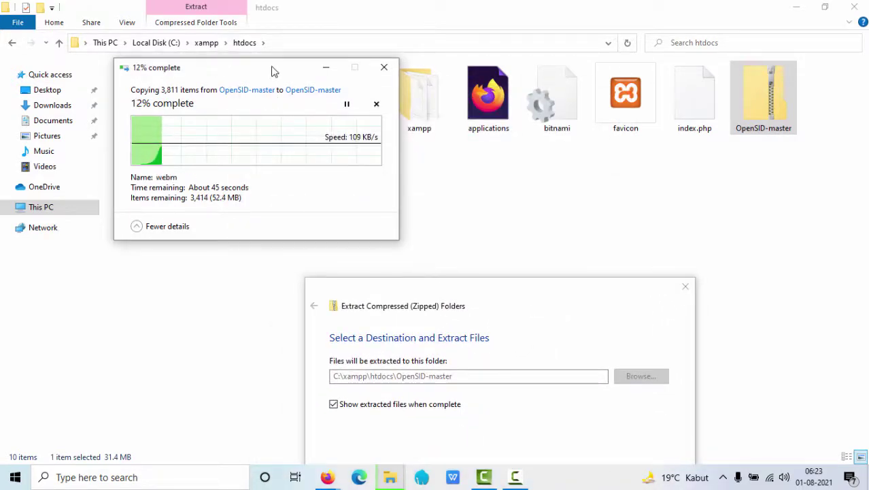
{"action": "left_click_drag", "start_coordinate": [275, 71], "coordinate": [571, 36]}
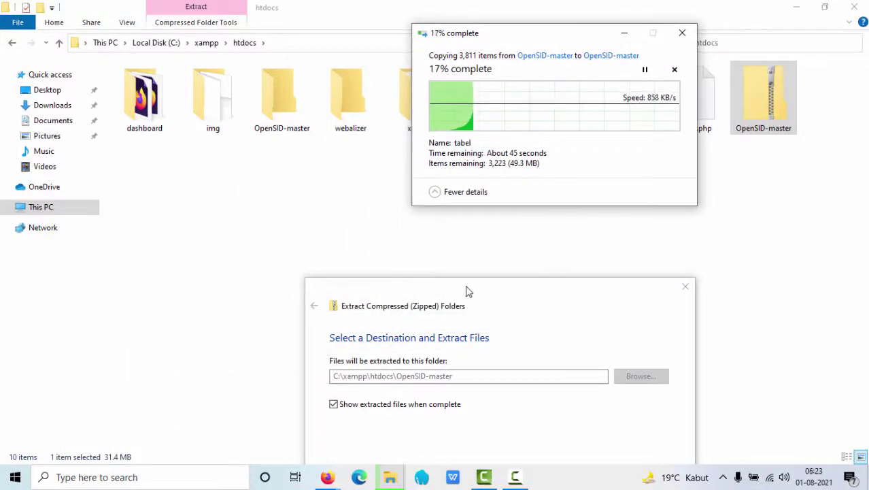
{"action": "left_click_drag", "start_coordinate": [468, 289], "coordinate": [552, 244]}
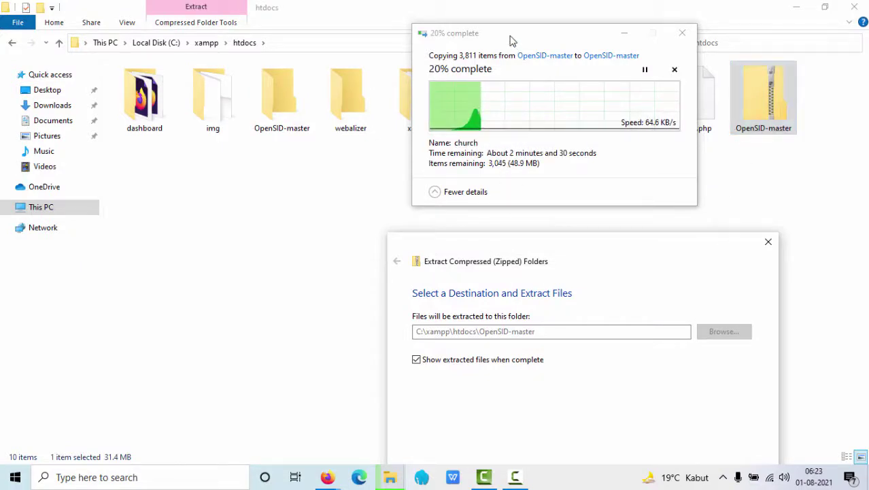
{"action": "left_click_drag", "start_coordinate": [510, 39], "coordinate": [603, 171]}
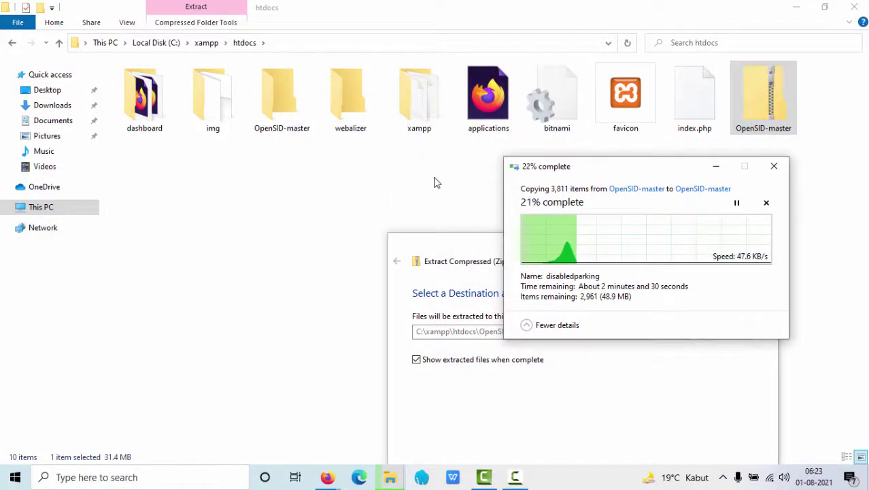
{"action": "double_click", "coordinate": [284, 117]}
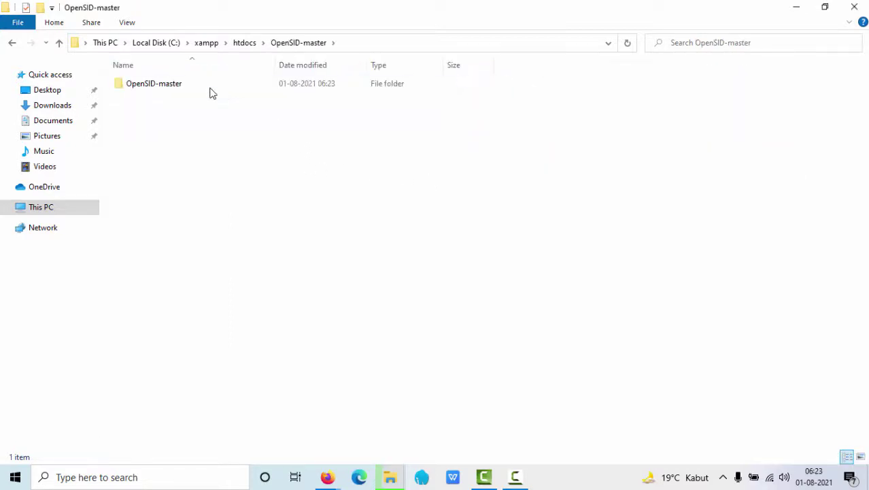
Check the nested OpenSID-master folder until the 3,811-item extraction completes, then return to htdocs
{"action": "double_click", "coordinate": [212, 84]}
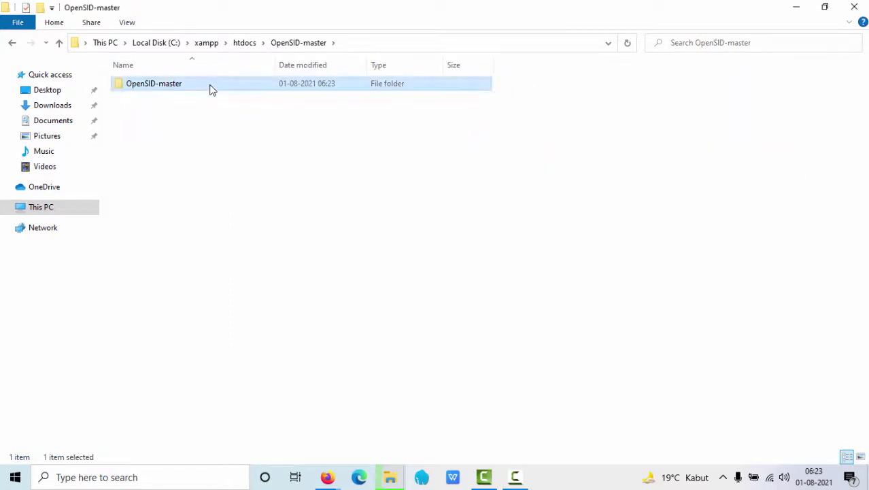
{"action": "left_click", "coordinate": [12, 43]}
{"action": "mouse_move", "coordinate": [394, 478]}
{"action": "left_click", "coordinate": [515, 421]}
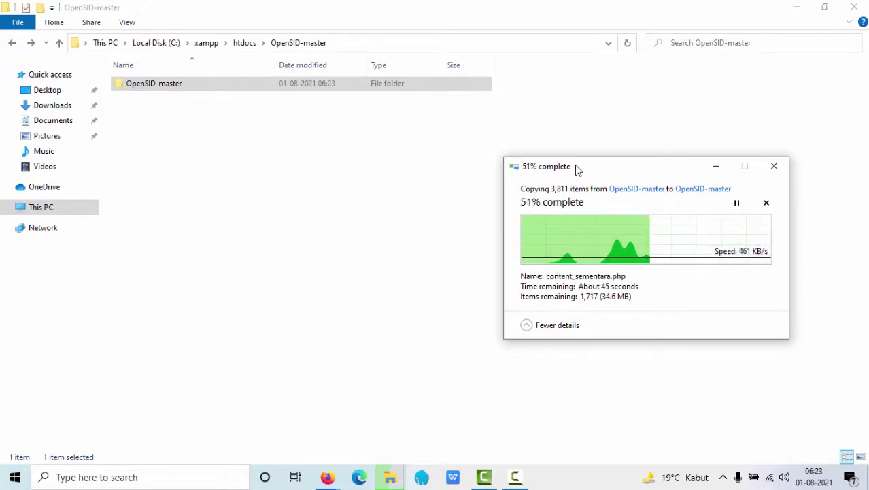
{"action": "left_click_drag", "start_coordinate": [575, 169], "coordinate": [348, 151]}
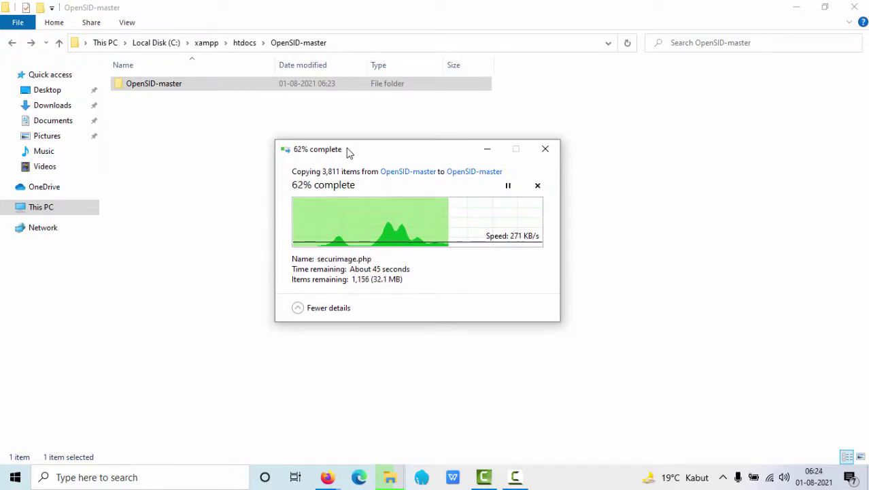
{"action": "double_click", "coordinate": [162, 83]}
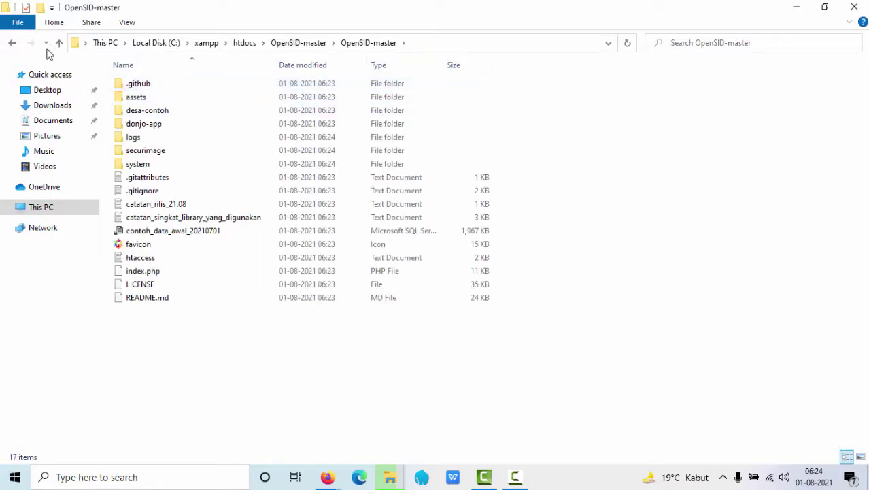
{"action": "left_click", "coordinate": [12, 45]}
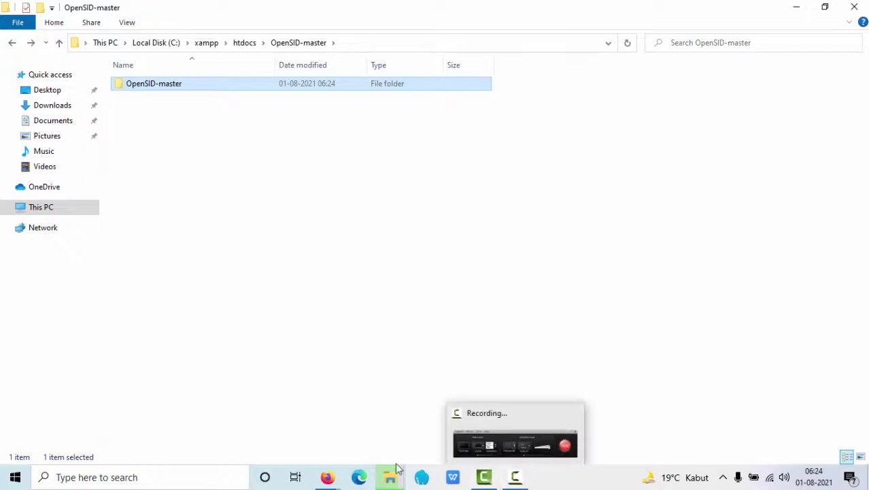
{"action": "mouse_move", "coordinate": [390, 477]}
{"action": "left_click", "coordinate": [499, 429]}
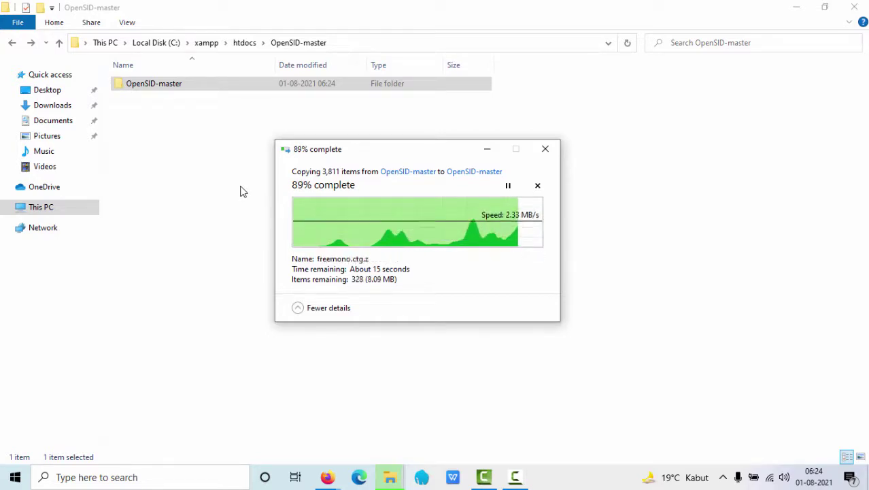
{"action": "left_click", "coordinate": [12, 42]}
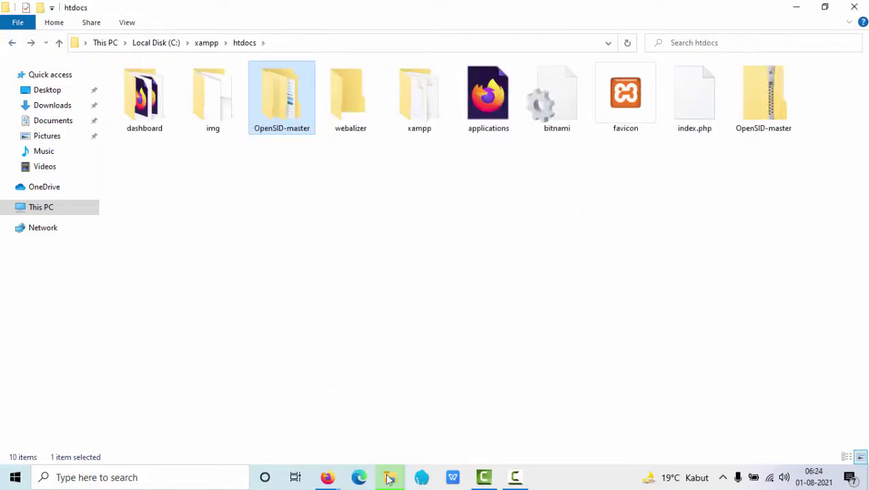
{"action": "mouse_move", "coordinate": [389, 478]}
{"action": "left_click", "coordinate": [513, 415]}
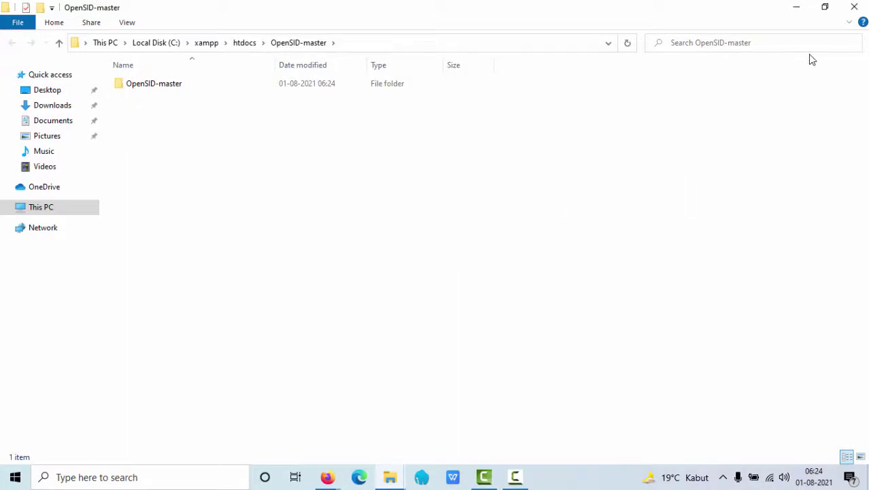
{"action": "key", "text": "alt+Up"}
{"action": "left_click", "coordinate": [469, 232]}
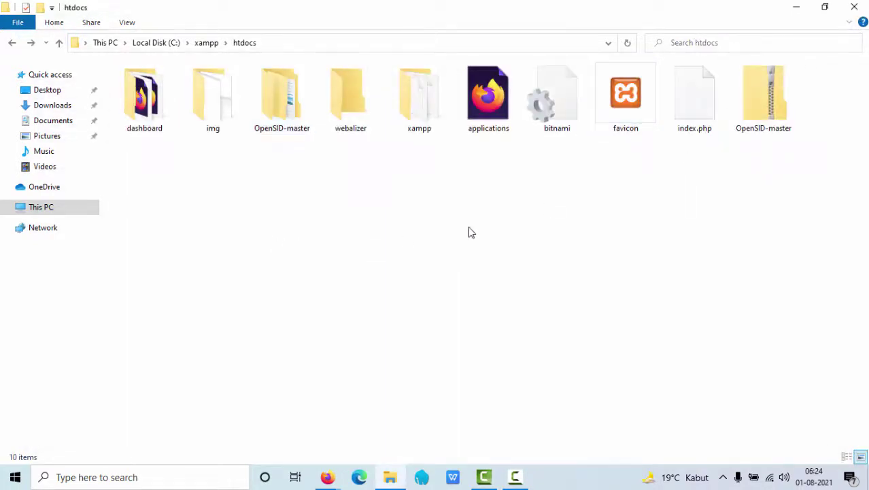
{"action": "double_click", "coordinate": [281, 135]}
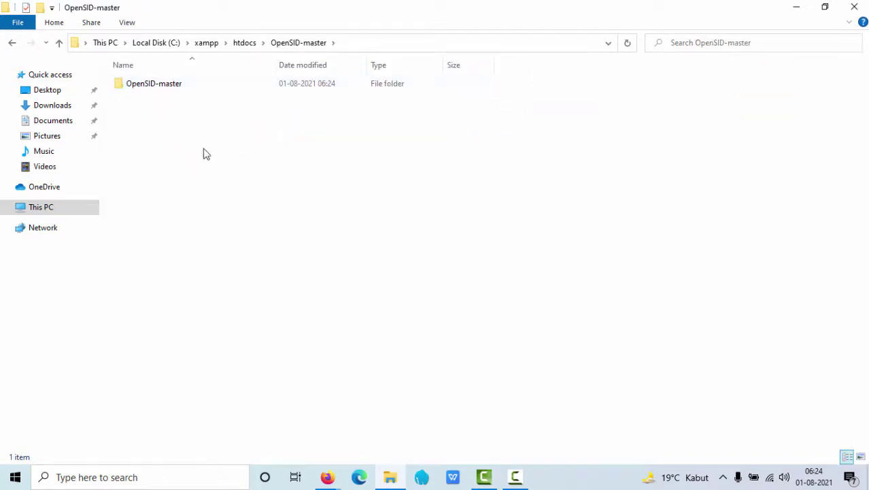
{"action": "double_click", "coordinate": [164, 87]}
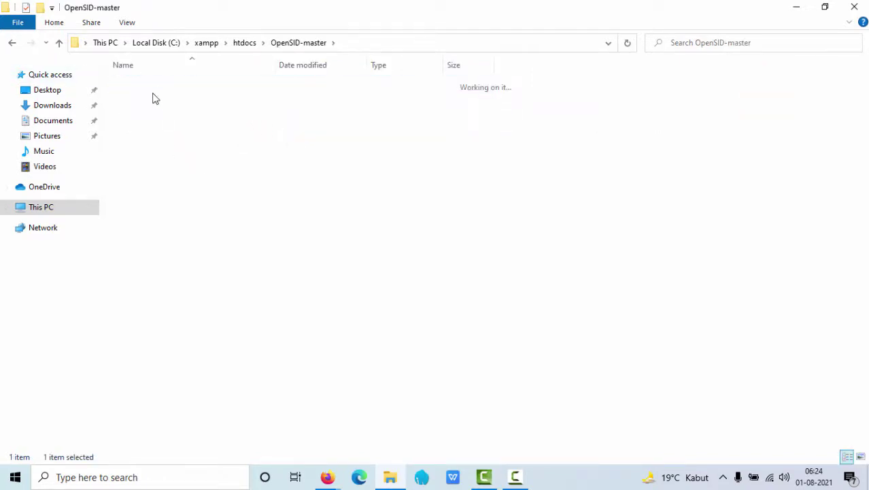
{"action": "left_click", "coordinate": [11, 44]}
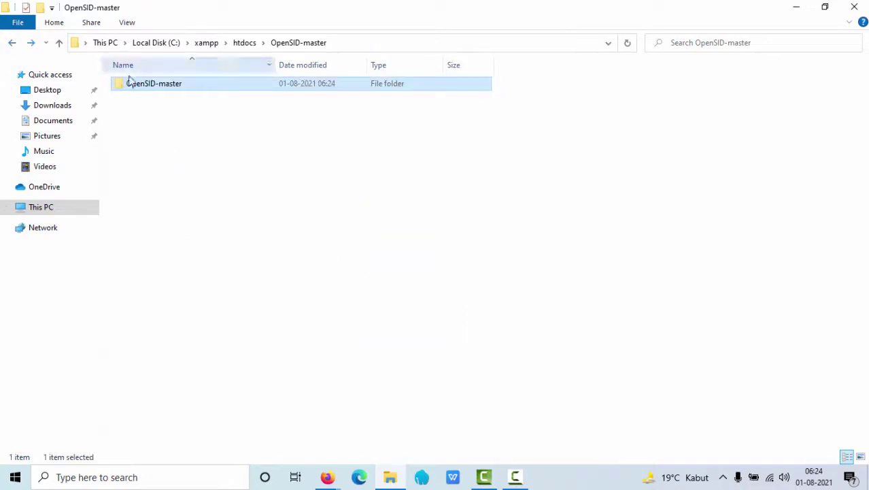
Give the inner OpenSID-master folder the new name 'opensid'
{"action": "right_click", "coordinate": [162, 89]}
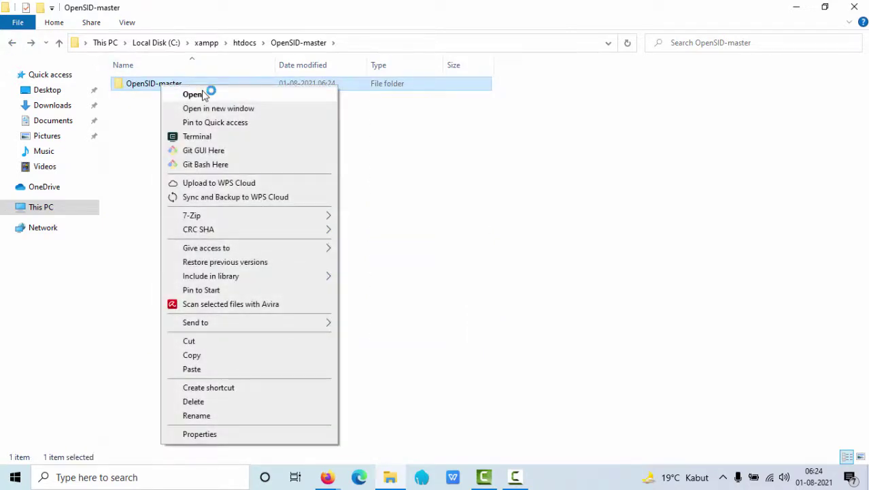
{"action": "left_click", "coordinate": [230, 420]}
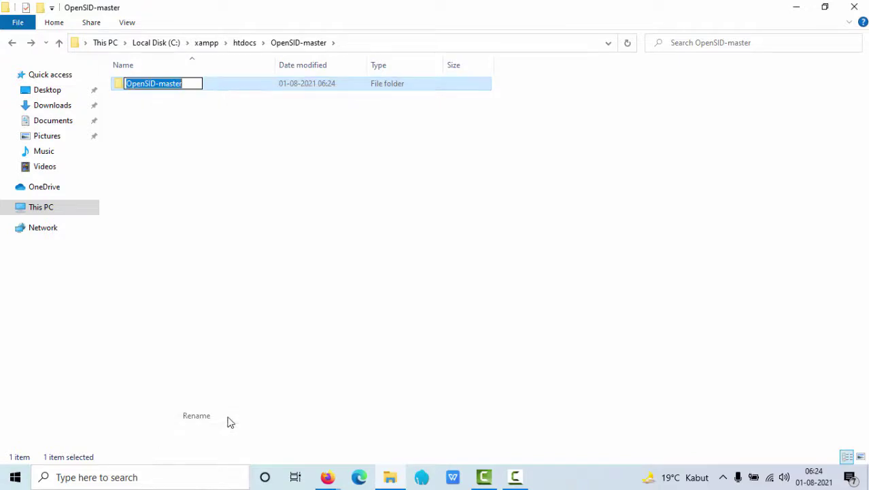
{"action": "type", "text": "opensid"}
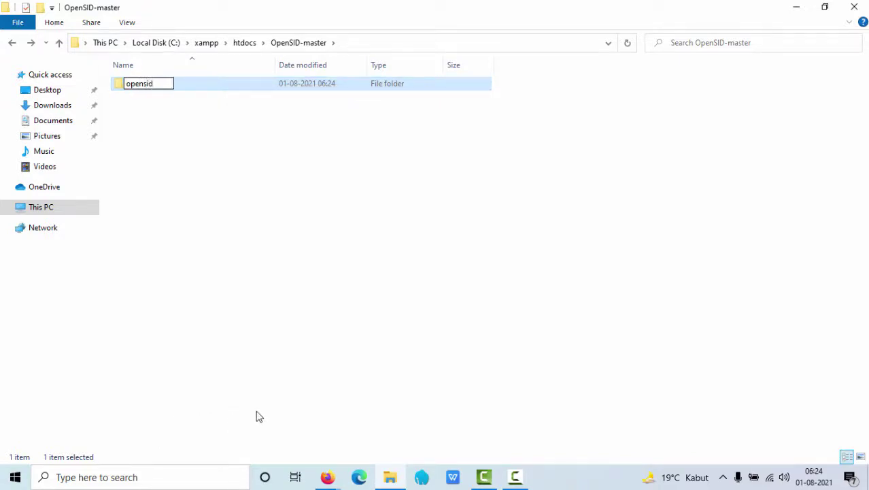
{"action": "key", "text": "Return"}
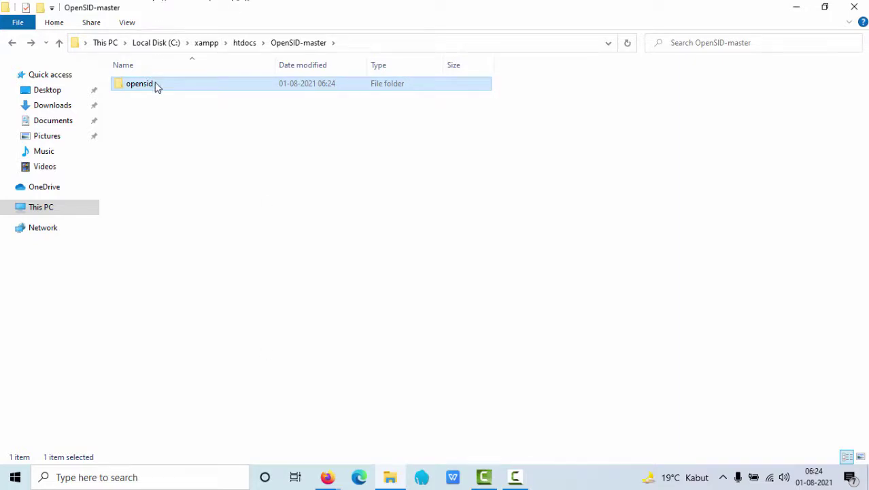
Cut the opensid folder and paste it directly into C:\xampp\htdocs
{"action": "right_click", "coordinate": [163, 102]}
{"action": "left_click", "coordinate": [204, 337]}
{"action": "left_click", "coordinate": [12, 43]}
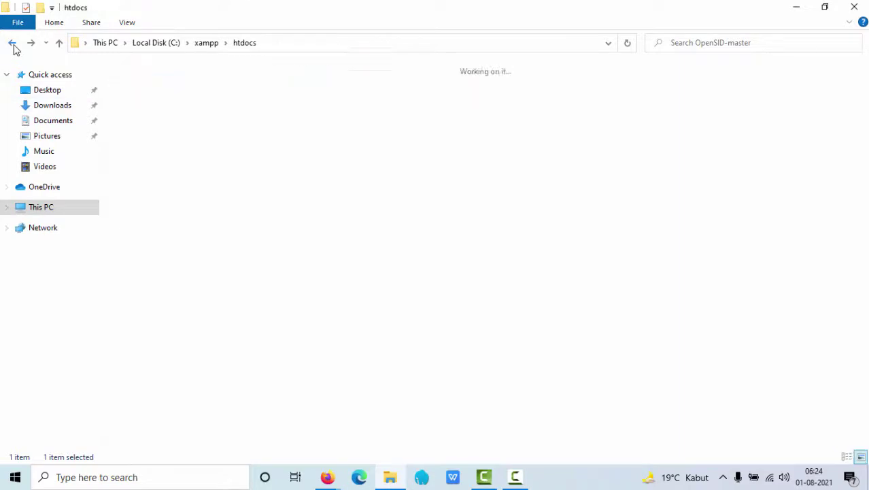
{"action": "left_click", "coordinate": [305, 251]}
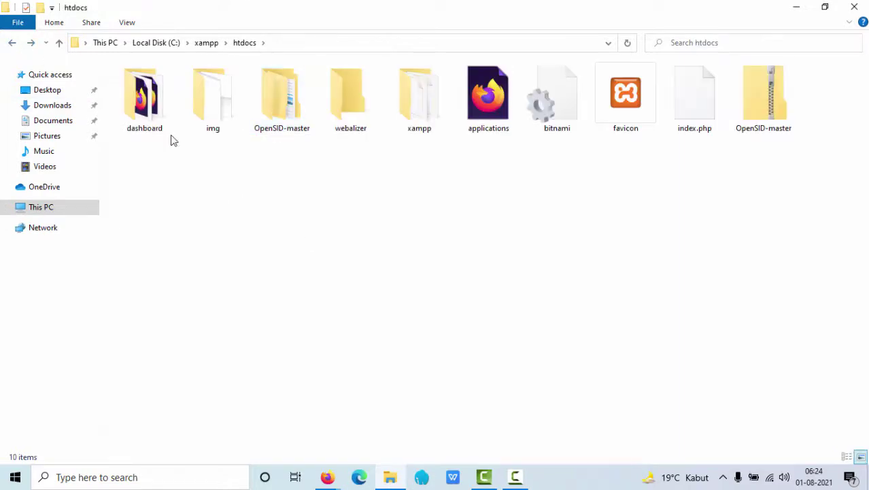
{"action": "right_click", "coordinate": [246, 190]}
{"action": "left_click", "coordinate": [289, 274]}
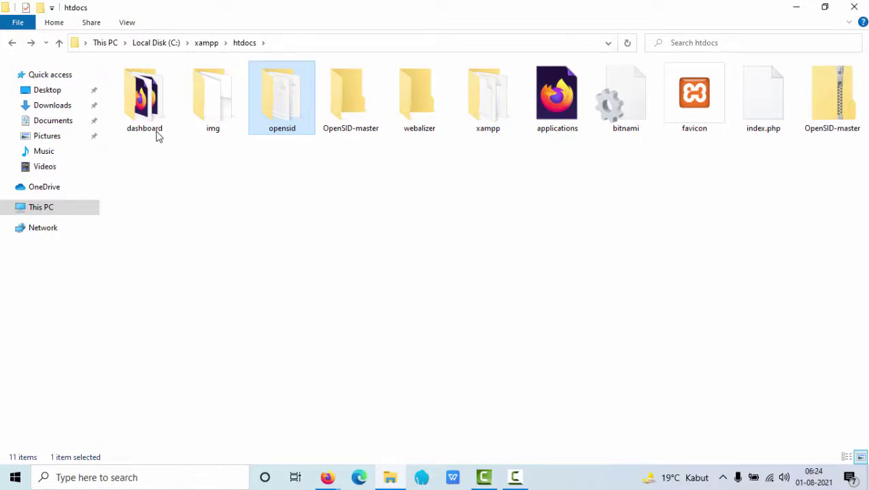
Launch xampp-control from the xampp folder to open XAMPP Control Panel v3.3.0
{"action": "left_click", "coordinate": [12, 44]}
{"action": "scroll", "coordinate": [183, 340], "scroll_direction": "down", "scroll_amount": 8}
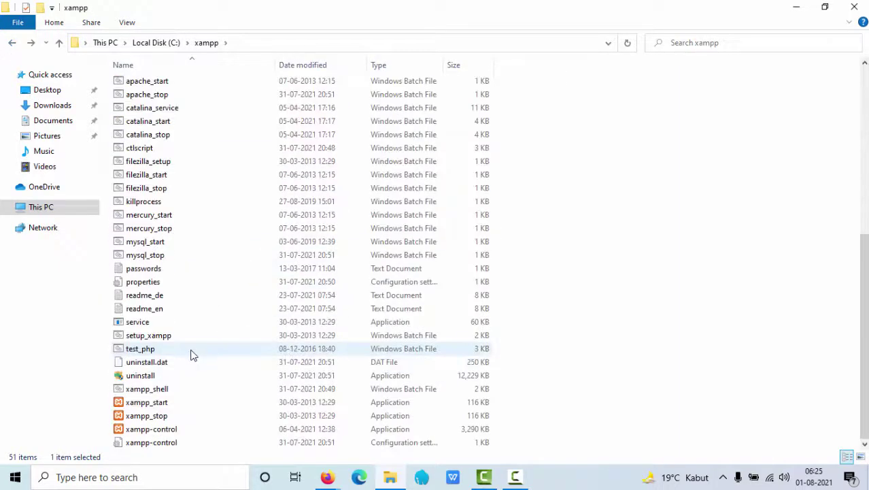
{"action": "double_click", "coordinate": [175, 434]}
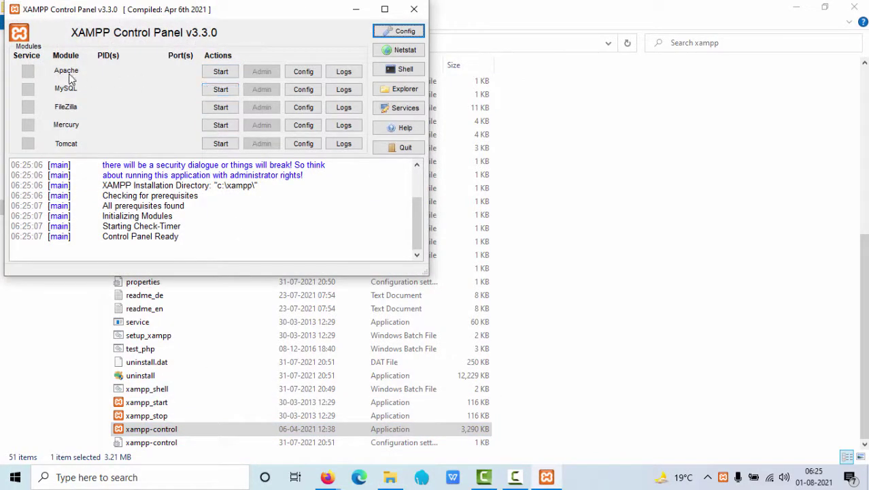
Start Apache and MySQL, allowing mysqld through the firewall on private networks
{"action": "left_click", "coordinate": [230, 72]}
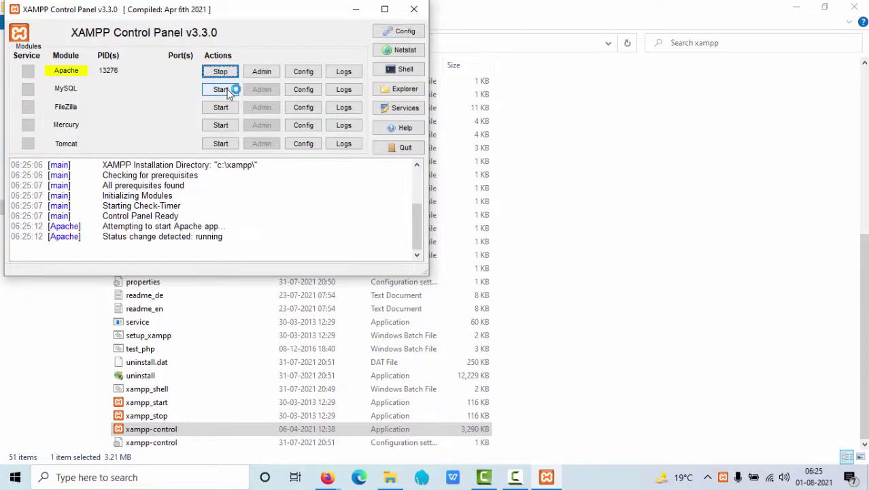
{"action": "left_click", "coordinate": [228, 89]}
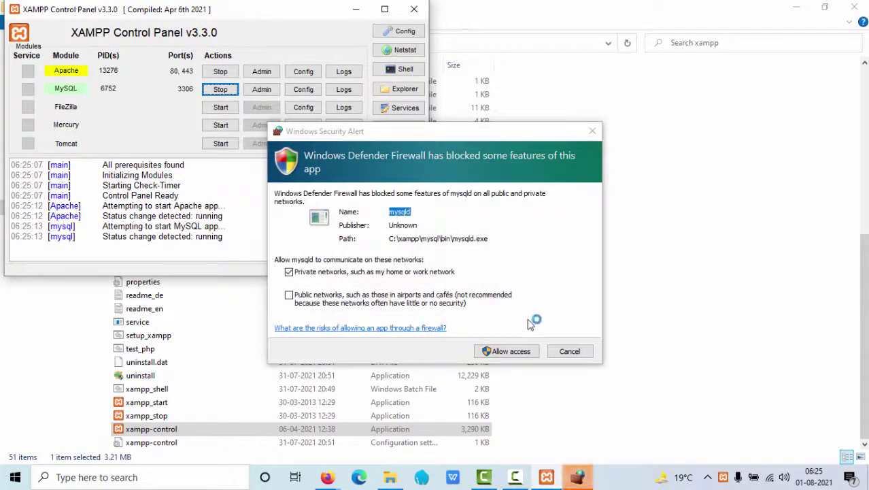
{"action": "left_click", "coordinate": [509, 352]}
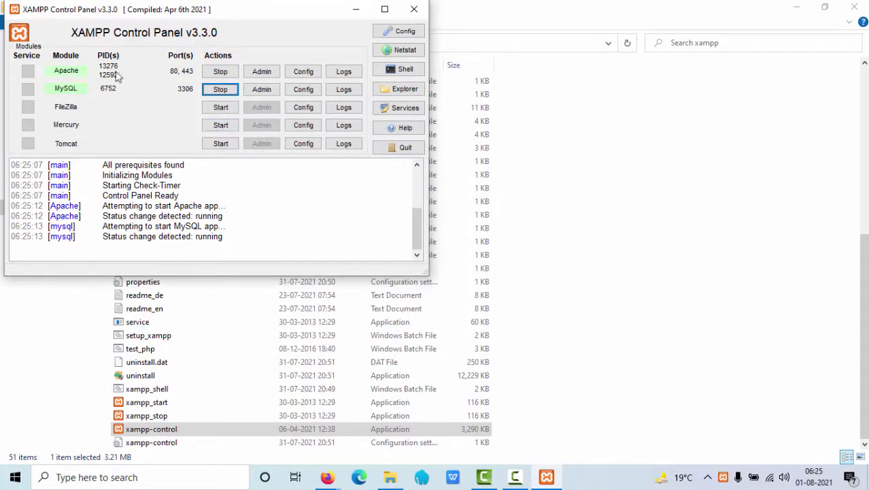
{"action": "left_click", "coordinate": [322, 480]}
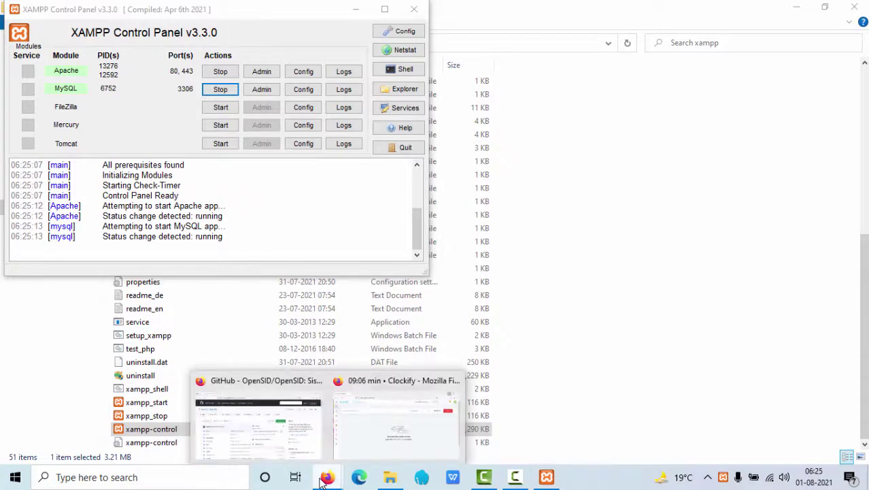
Load localhost/openSID/ in a new Firefox tab, which returns a 500 database error
{"action": "left_click", "coordinate": [286, 437]}
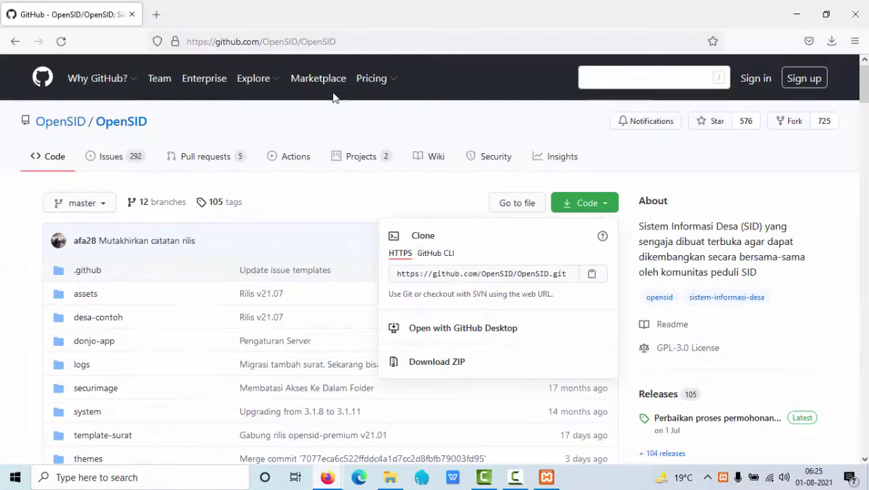
{"action": "left_click", "coordinate": [157, 14]}
{"action": "type", "text": "localhost:8000/"}
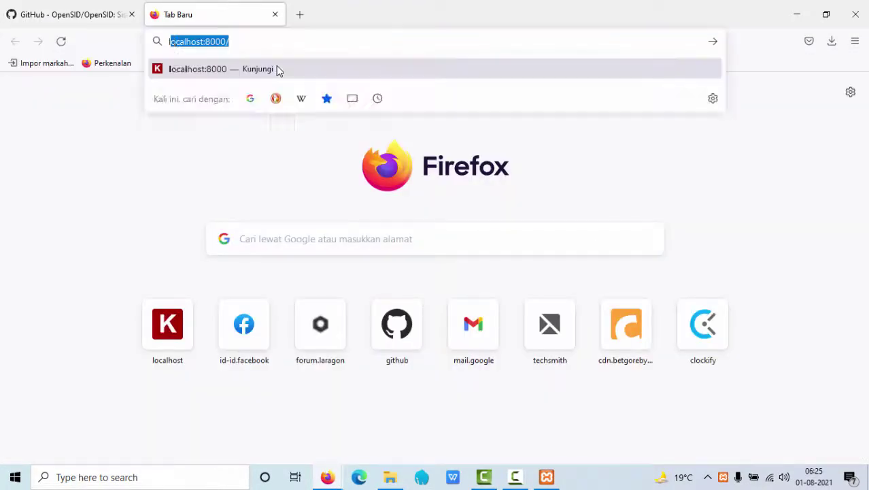
{"action": "key", "text": "Right"}
{"action": "key", "text": "BackSpace"}
{"action": "key", "text": "BackSpace"}
{"action": "key", "text": "BackSpace"}
{"action": "key", "text": "BackSpace"}
{"action": "key", "text": "BackSpace"}
{"action": "key", "text": "BackSpace"}
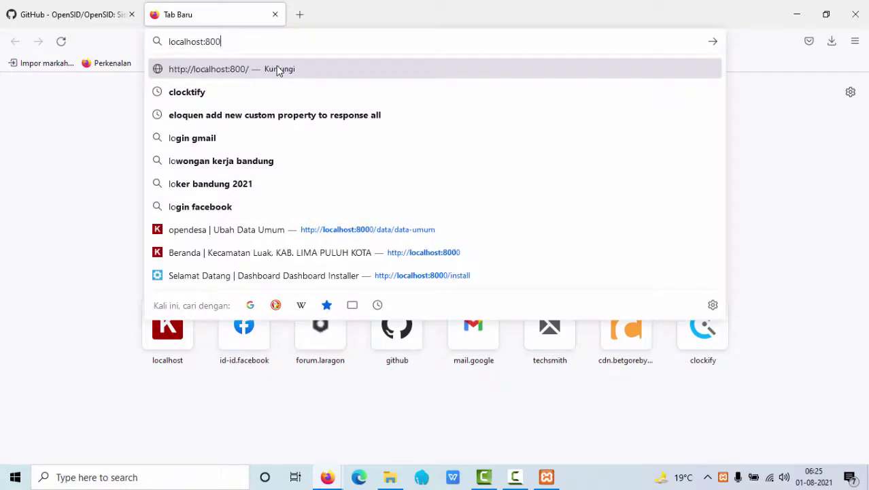
{"action": "type", "text": "/openSID/"}
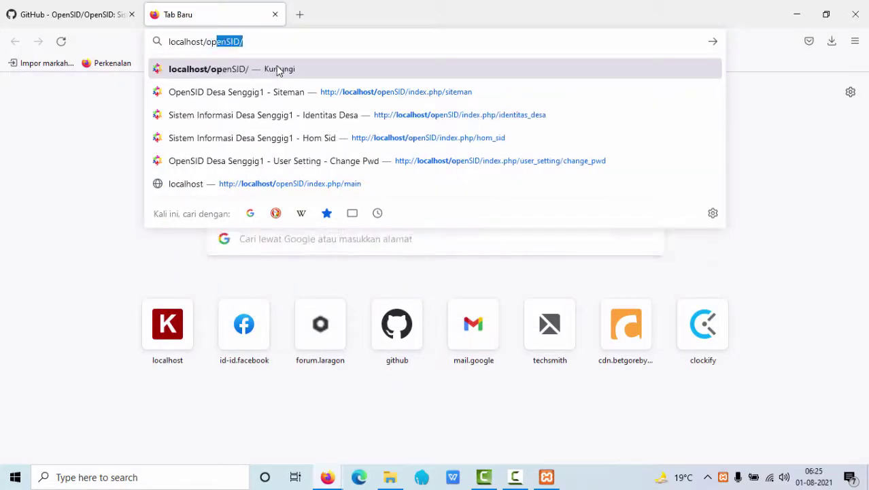
{"action": "key", "text": "Return"}
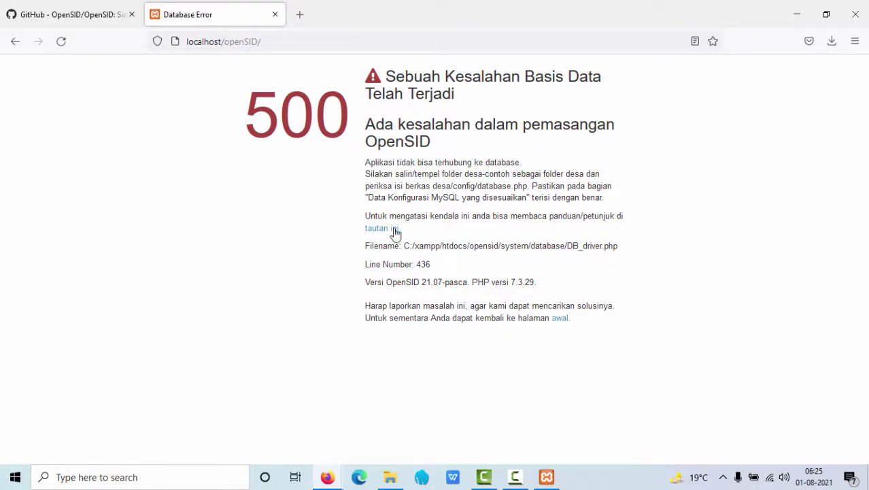
Open localhost/phpmyadmin in a new browser tab
{"action": "left_click", "coordinate": [297, 17]}
{"action": "type", "text": "l"}
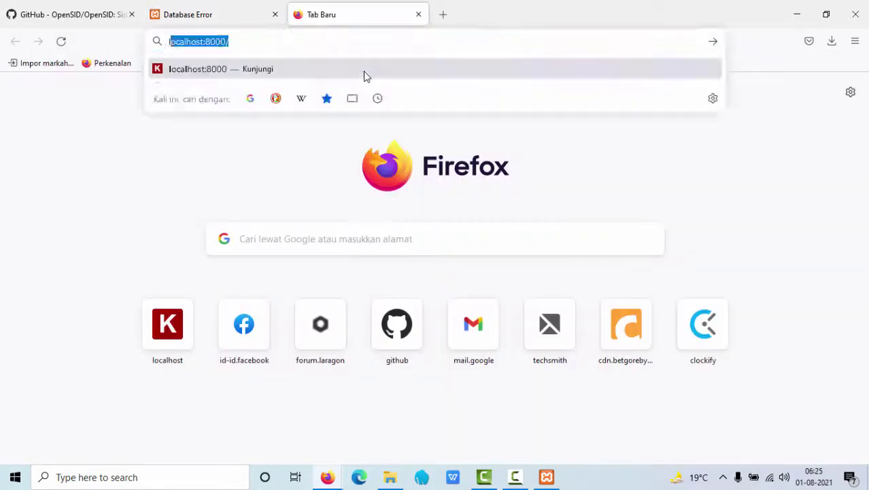
{"action": "type", "text": "ocalhost:8000/"}
{"action": "key", "text": "BackSpace"}
{"action": "key", "text": "BackSpace"}
{"action": "key", "text": "BackSpace"}
{"action": "key", "text": "BackSpace"}
{"action": "key", "text": "BackSpace"}
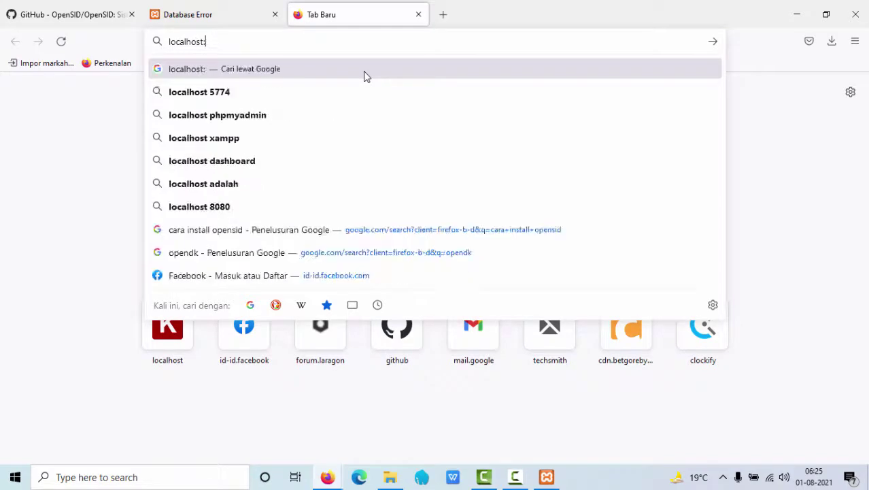
{"action": "key", "text": "BackSpace"}
{"action": "type", "text": "/phpmya"}
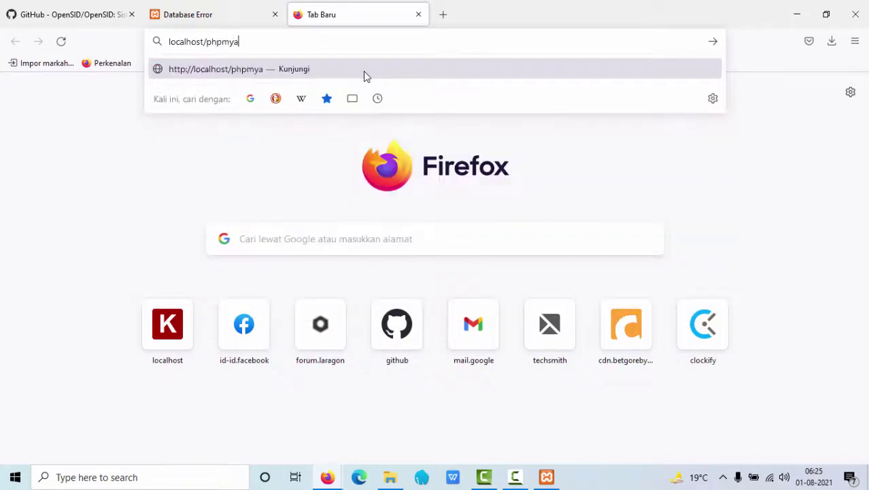
{"action": "type", "text": "dmin"}
{"action": "key", "text": "Return"}
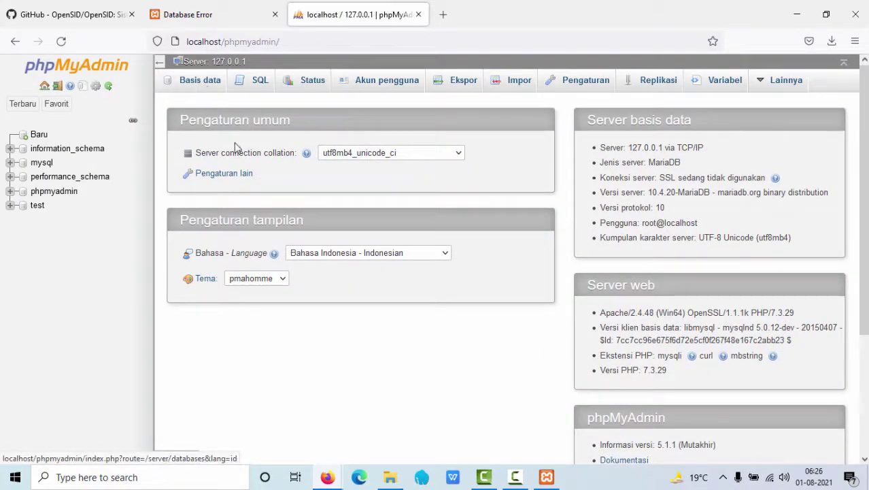
Create a database named opensid on phpMyAdmin's Basis data page
{"action": "left_click", "coordinate": [197, 84]}
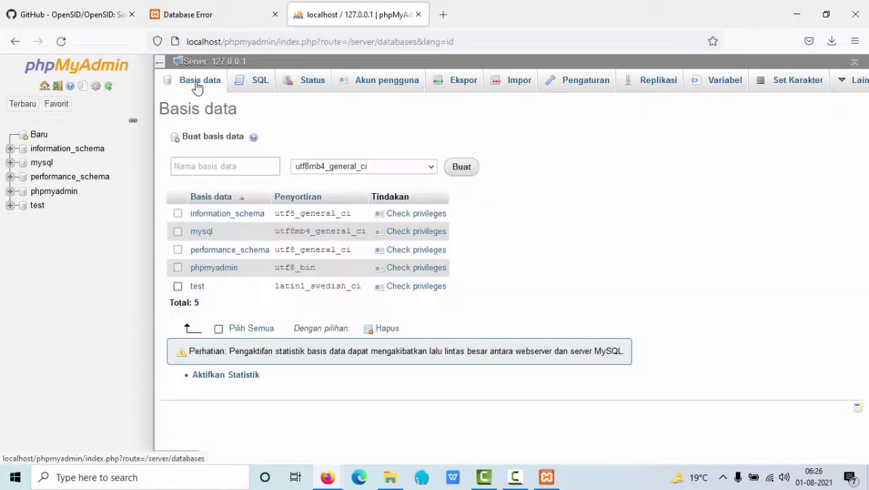
{"action": "left_click", "coordinate": [215, 167]}
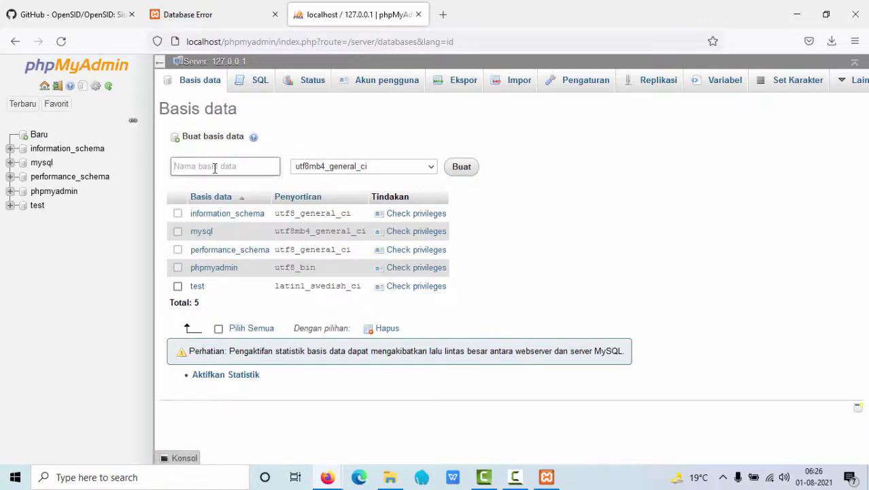
{"action": "type", "text": "opensid"}
{"action": "left_click", "coordinate": [466, 170]}
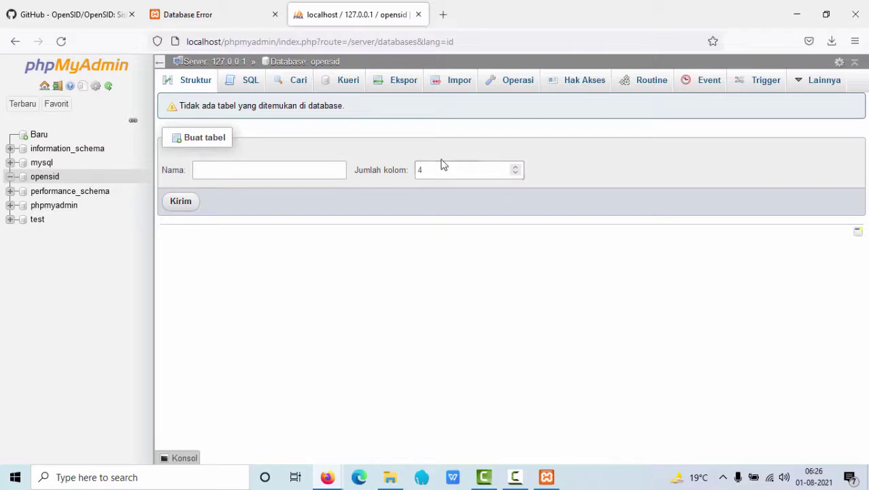
Go to the opensid database's Import page and bring up the file picker
{"action": "left_click", "coordinate": [423, 170]}
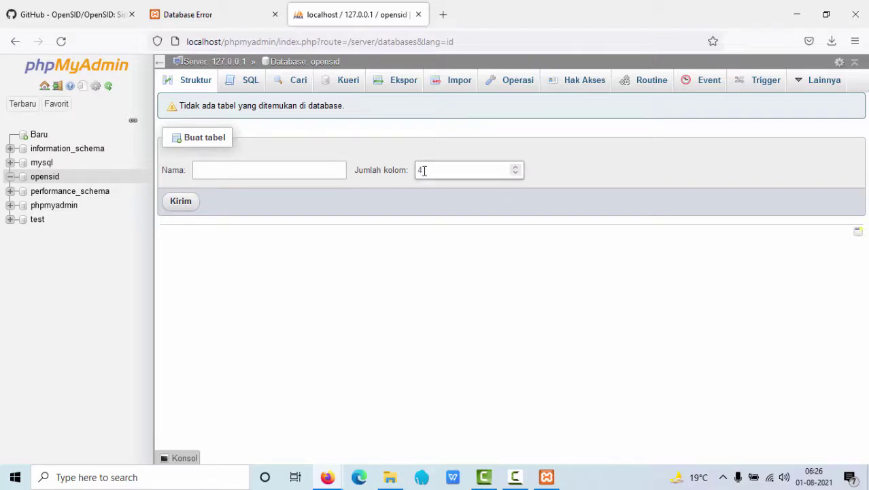
{"action": "left_click", "coordinate": [459, 81]}
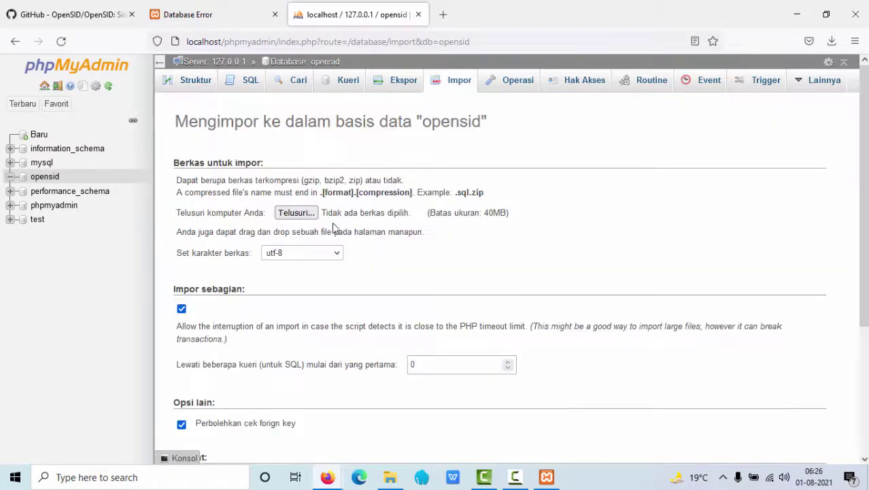
{"action": "left_click", "coordinate": [308, 213]}
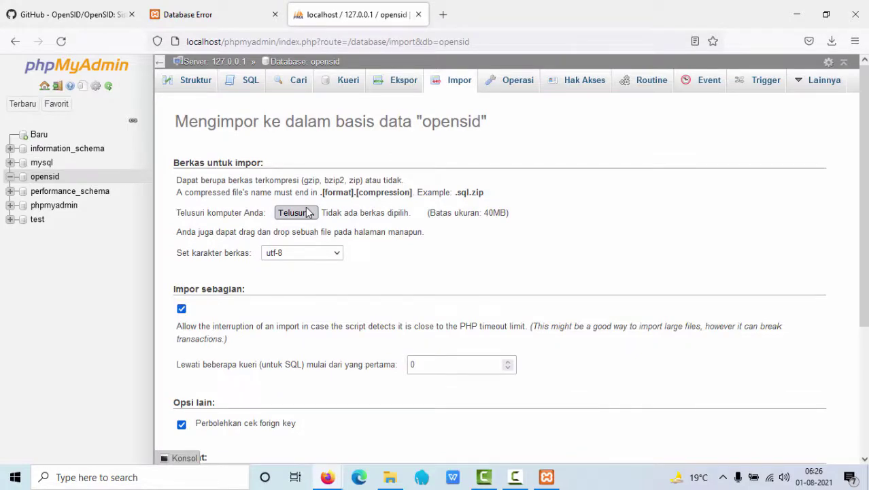
{"action": "left_click", "coordinate": [307, 213]}
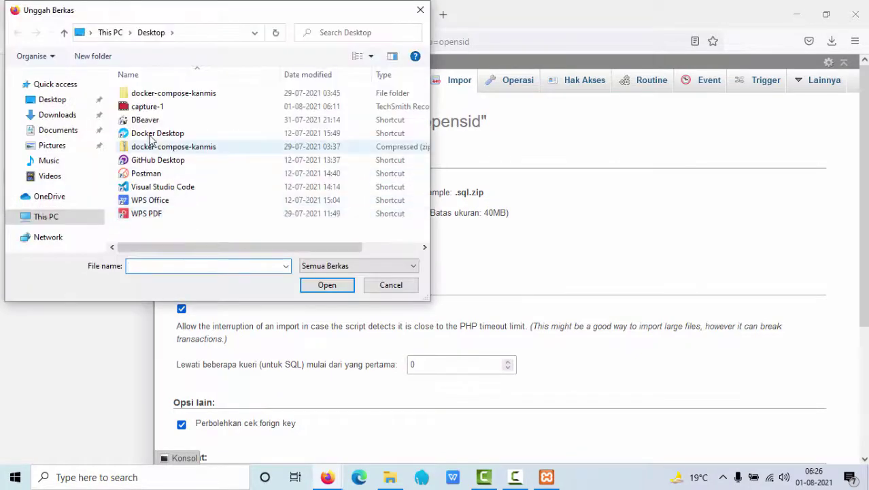
Choose C:\xampp\htdocs\opensid\contoh_data_awal_20210701.sql as the import file
{"action": "left_click", "coordinate": [72, 217]}
{"action": "scroll", "coordinate": [156, 190], "scroll_direction": "down", "scroll_amount": 3}
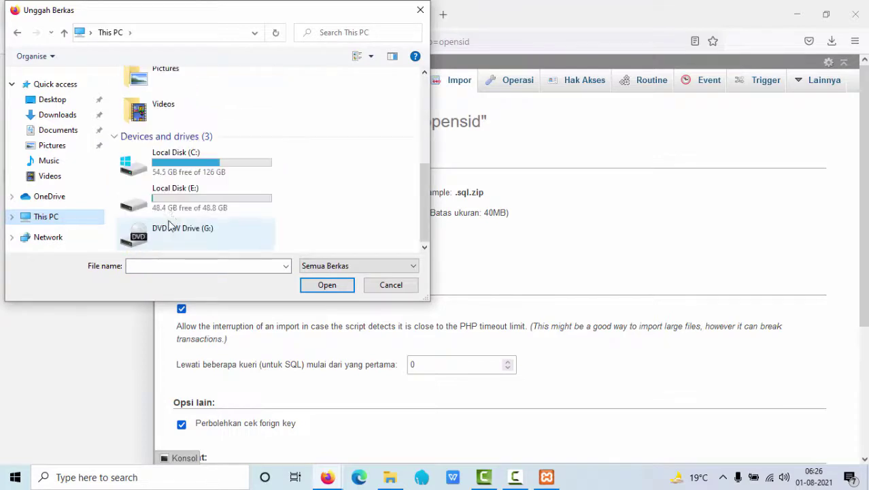
{"action": "double_click", "coordinate": [171, 163]}
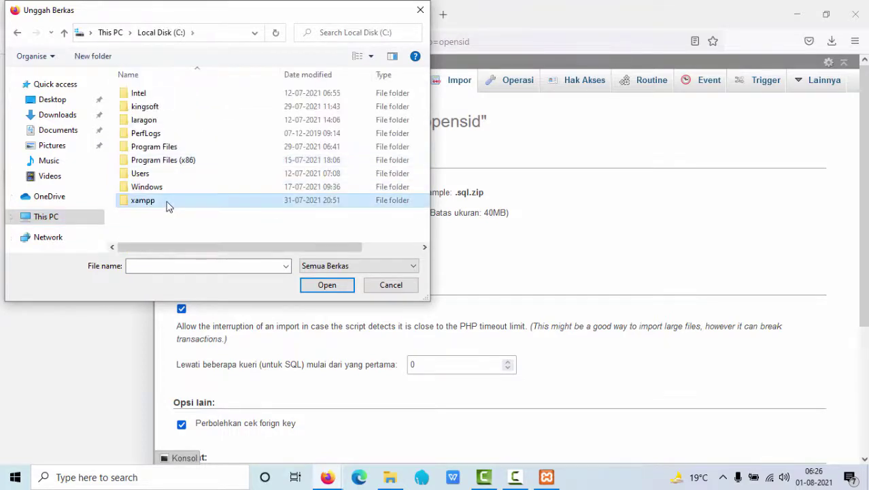
{"action": "double_click", "coordinate": [168, 204]}
{"action": "double_click", "coordinate": [167, 161]}
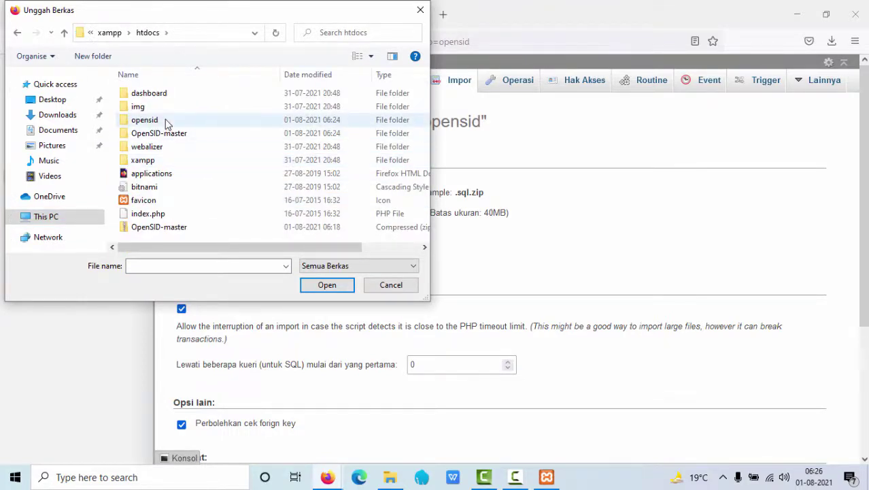
{"action": "double_click", "coordinate": [165, 120]}
{"action": "scroll", "coordinate": [162, 185], "scroll_direction": "down", "scroll_amount": 2}
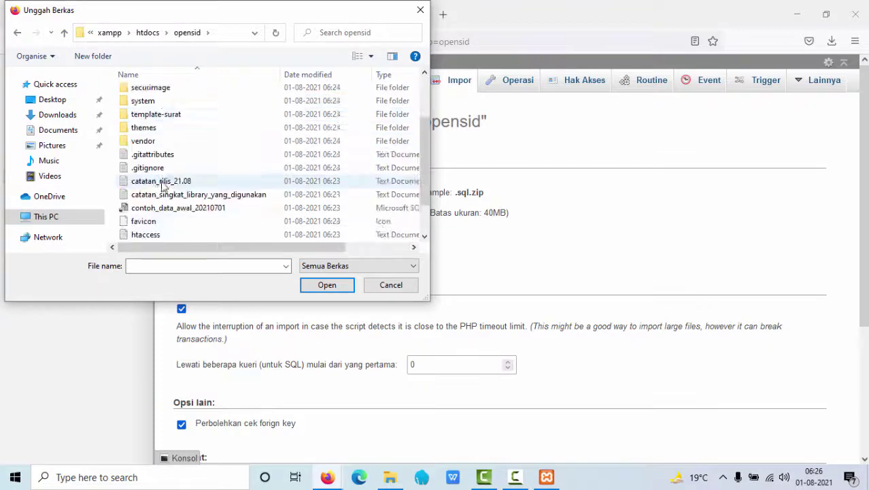
{"action": "scroll", "coordinate": [163, 185], "scroll_direction": "down", "scroll_amount": 1}
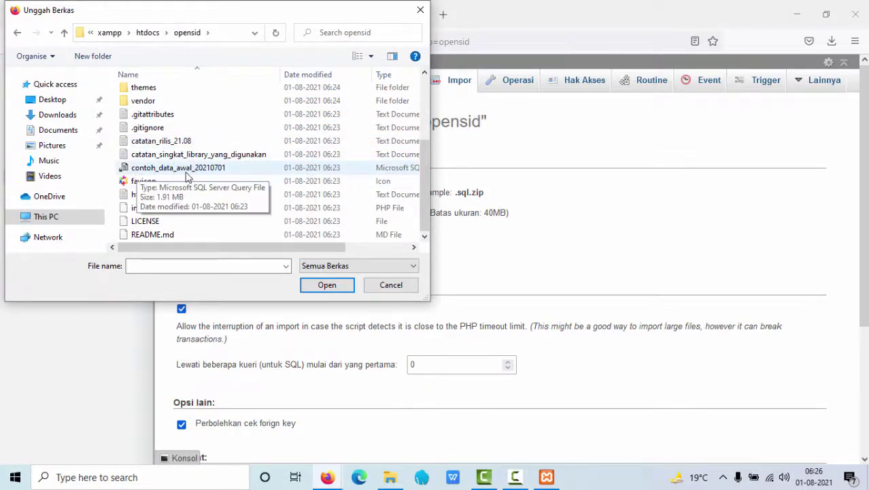
{"action": "double_click", "coordinate": [204, 170]}
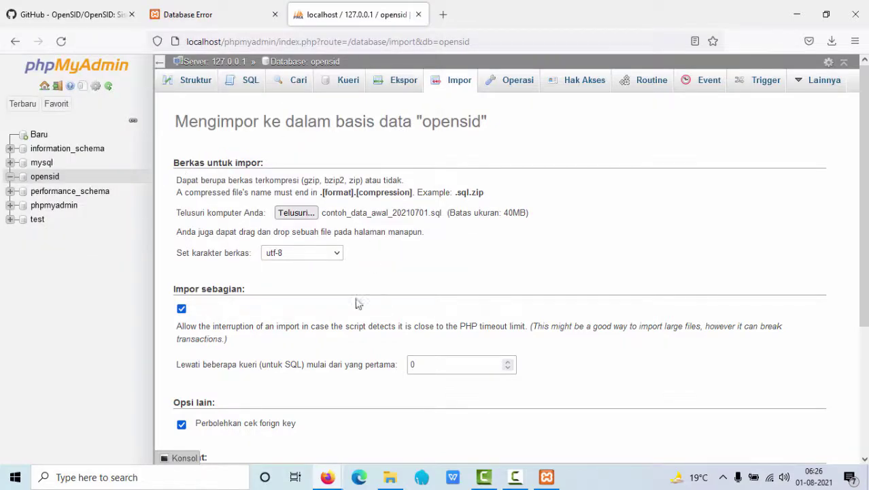
{"action": "scroll", "coordinate": [408, 320], "scroll_direction": "down", "scroll_amount": 5}
Run the import of contoh_data_awal_20210701.sql into the opensid database with Kirim
{"action": "left_click", "coordinate": [806, 427]}
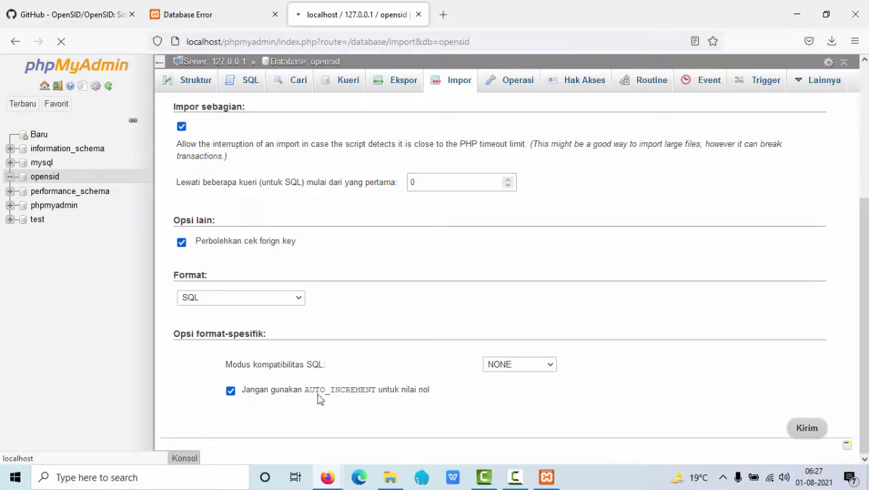
In htdocs, confirm the OpenSID-master folder is empty and delete it, keeping the zip archive
{"action": "mouse_move", "coordinate": [392, 482]}
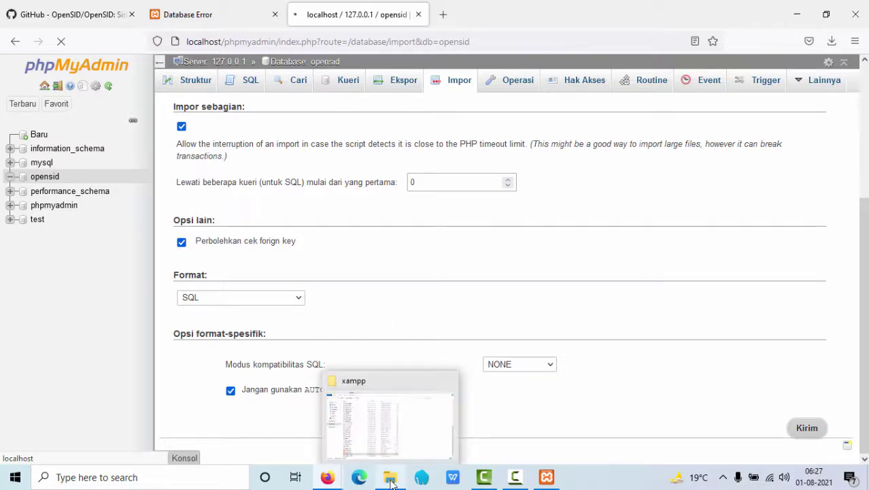
{"action": "left_click", "coordinate": [392, 480]}
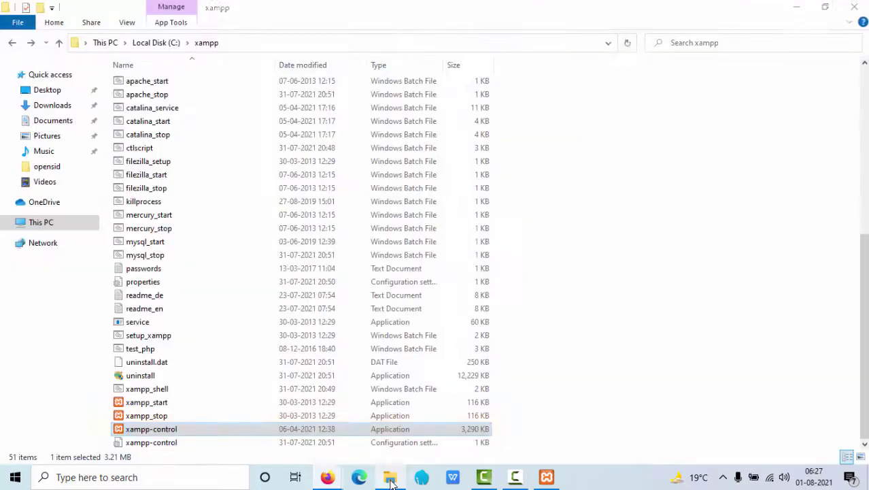
{"action": "scroll", "coordinate": [246, 262], "scroll_direction": "up", "scroll_amount": 8}
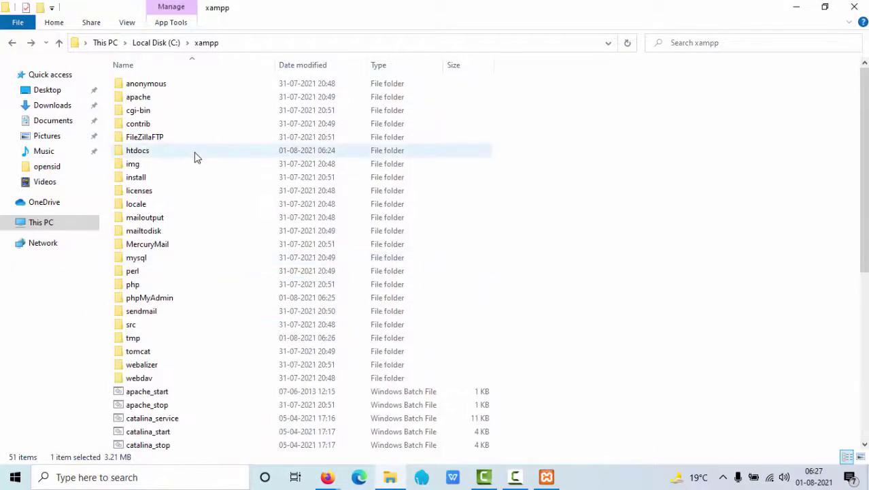
{"action": "double_click", "coordinate": [193, 152]}
{"action": "double_click", "coordinate": [357, 121]}
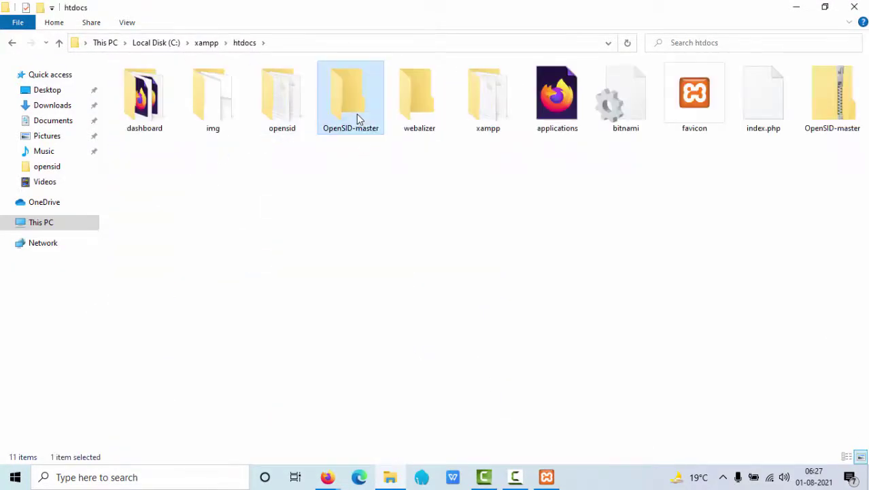
{"action": "left_click", "coordinate": [12, 42]}
{"action": "right_click", "coordinate": [356, 118]}
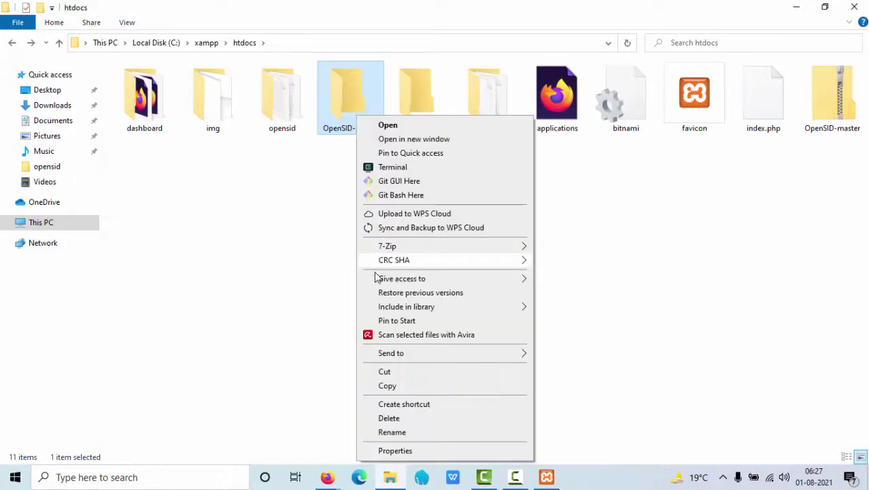
{"action": "left_click", "coordinate": [409, 419]}
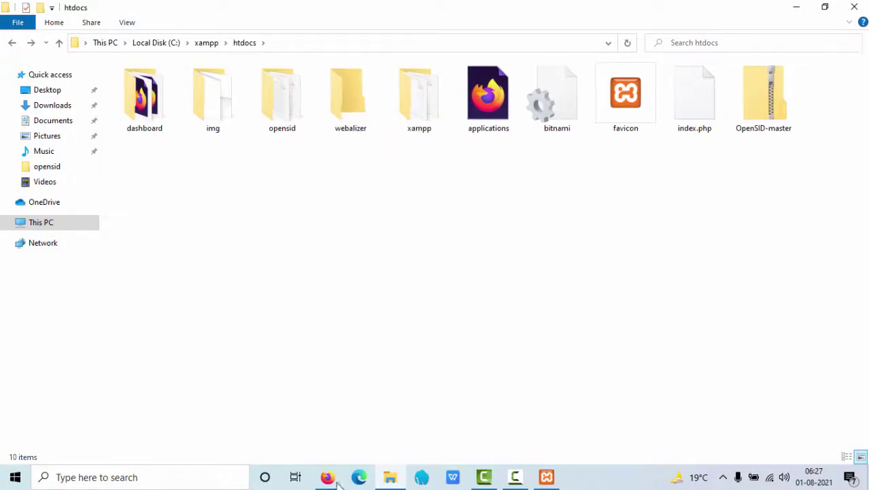
Check the phpMyAdmin import page, then open the opensid folder in htdocs
{"action": "mouse_move", "coordinate": [327, 482]}
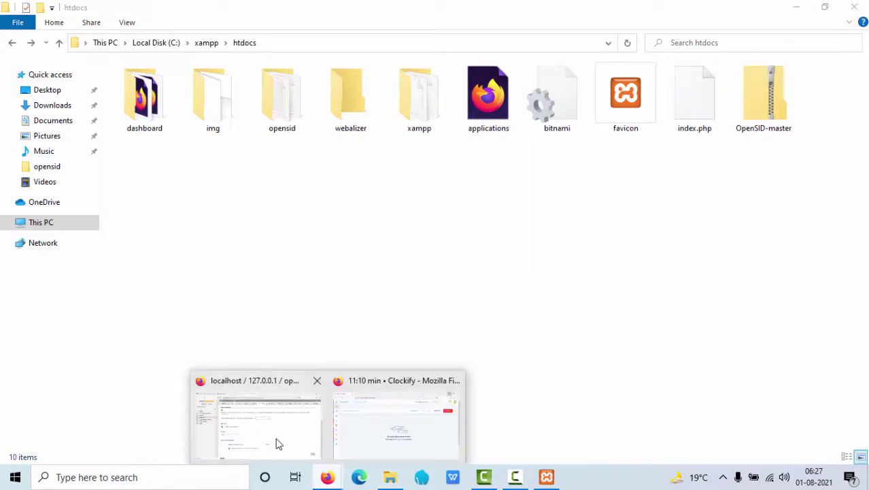
{"action": "left_click", "coordinate": [277, 442]}
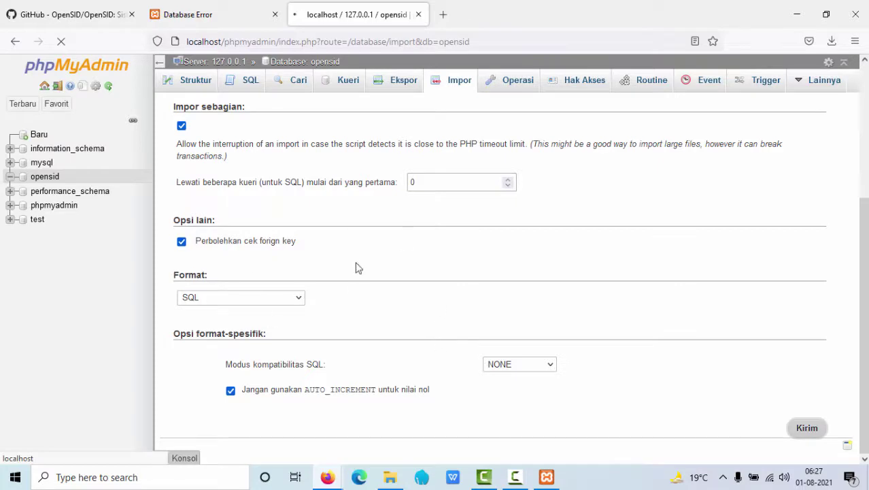
{"action": "left_click", "coordinate": [390, 476]}
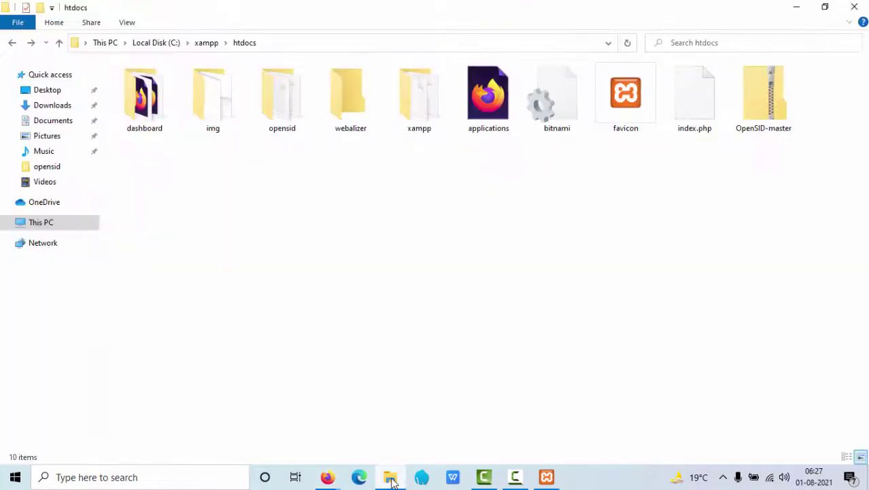
{"action": "double_click", "coordinate": [282, 124]}
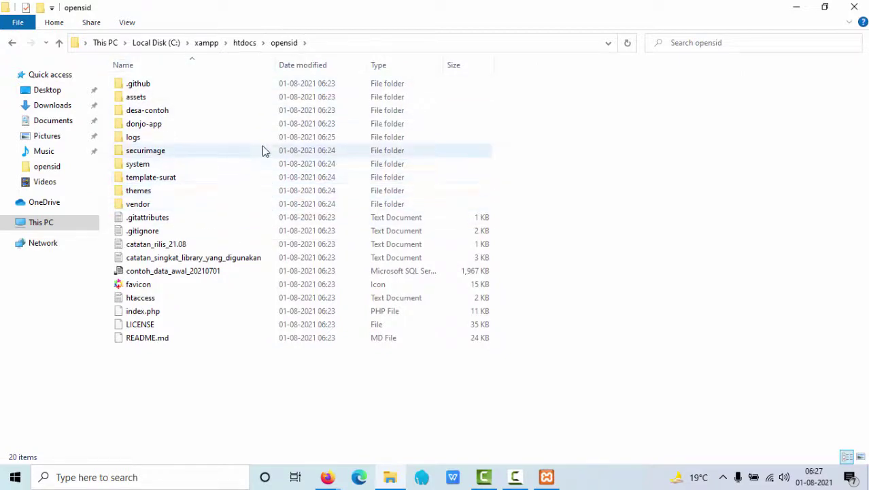
Rename the desa-contoh folder to desa
{"action": "left_click", "coordinate": [180, 113]}
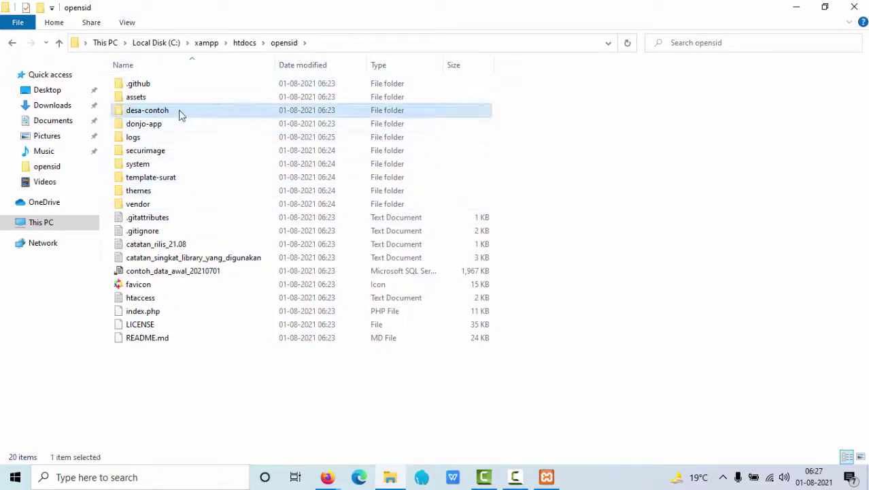
{"action": "right_click", "coordinate": [167, 113]}
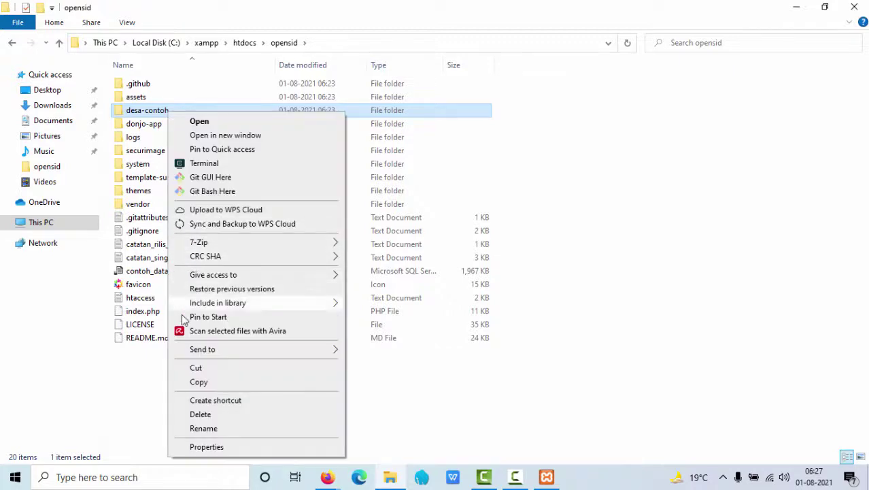
{"action": "left_click", "coordinate": [210, 429]}
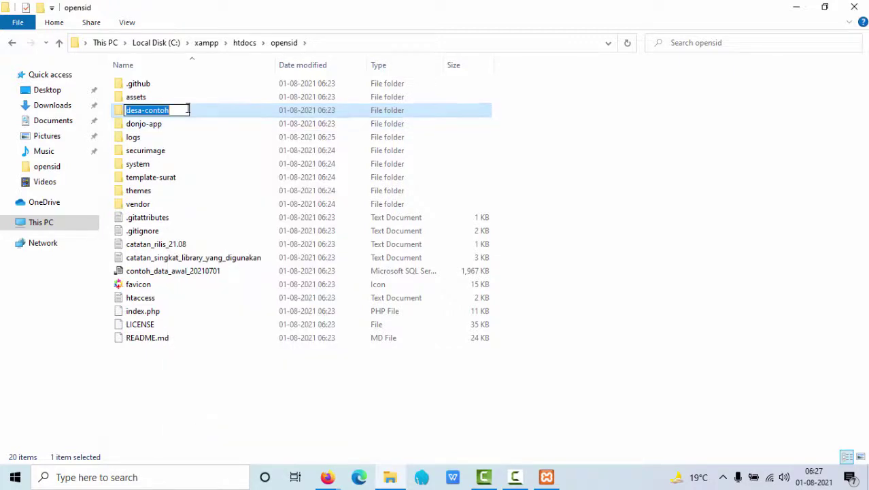
{"action": "left_click", "coordinate": [182, 109]}
{"action": "key", "text": "BackSpace"}
{"action": "key", "text": "BackSpace"}
{"action": "key", "text": "BackSpace"}
{"action": "key", "text": "BackSpace"}
{"action": "key", "text": "BackSpace"}
{"action": "key", "text": "BackSpace"}
{"action": "key", "text": "BackSpace"}
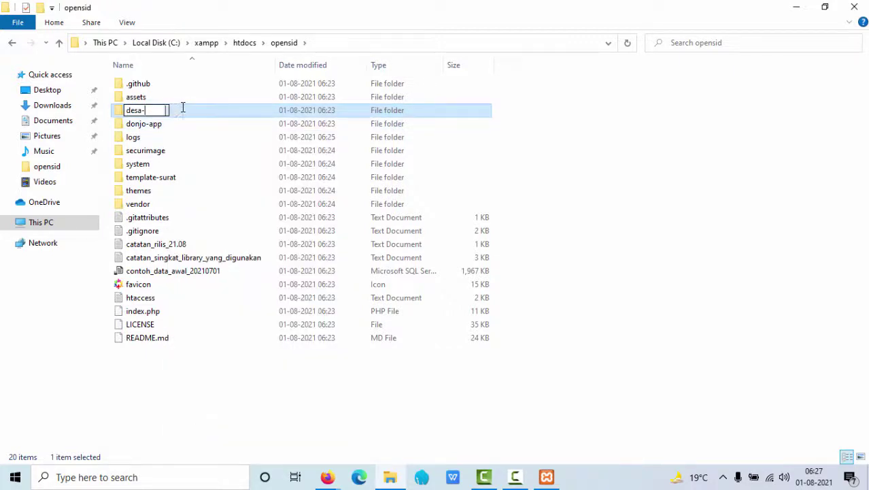
{"action": "key", "text": "Return"}
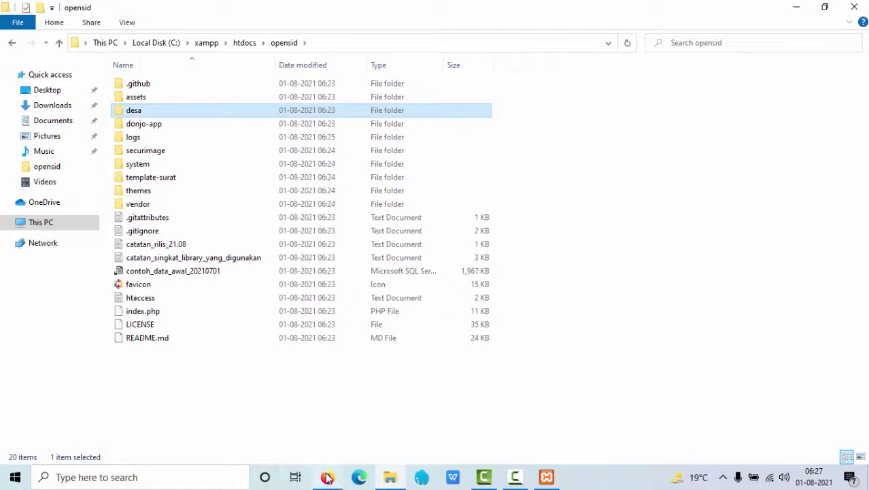
Open database.php from opensid\desa\config in Notepad++
{"action": "double_click", "coordinate": [170, 116]}
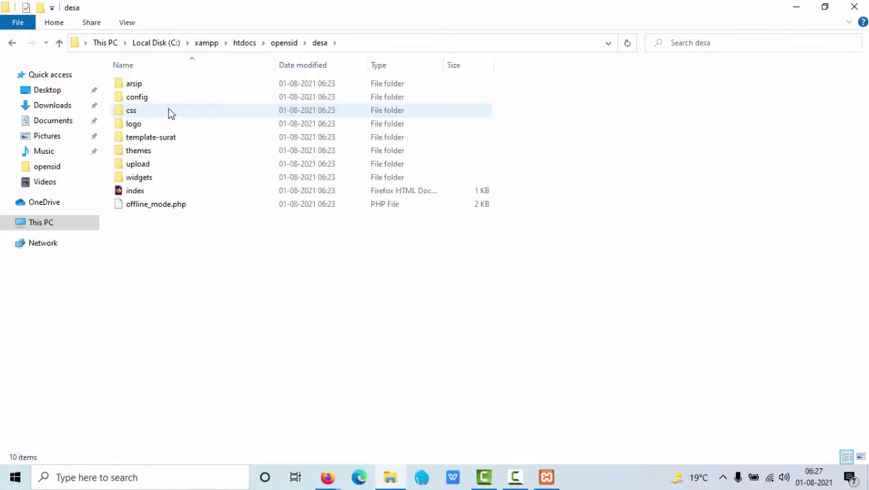
{"action": "double_click", "coordinate": [168, 101]}
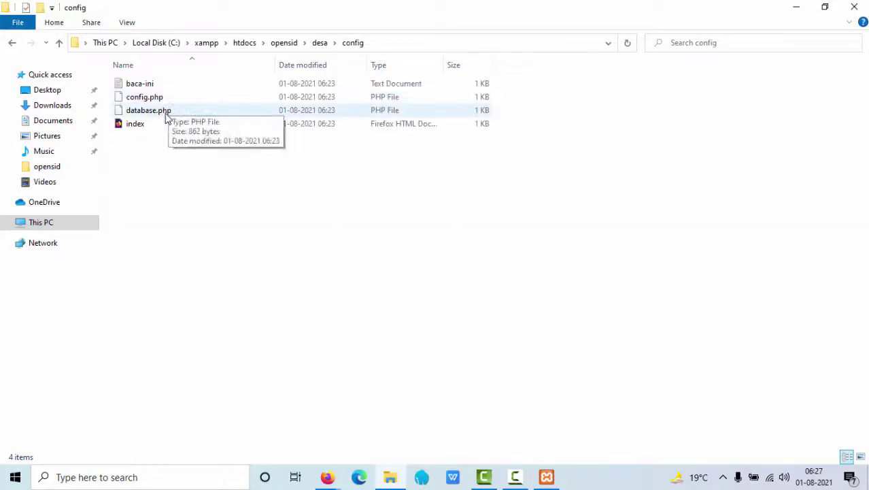
{"action": "left_click", "coordinate": [158, 116]}
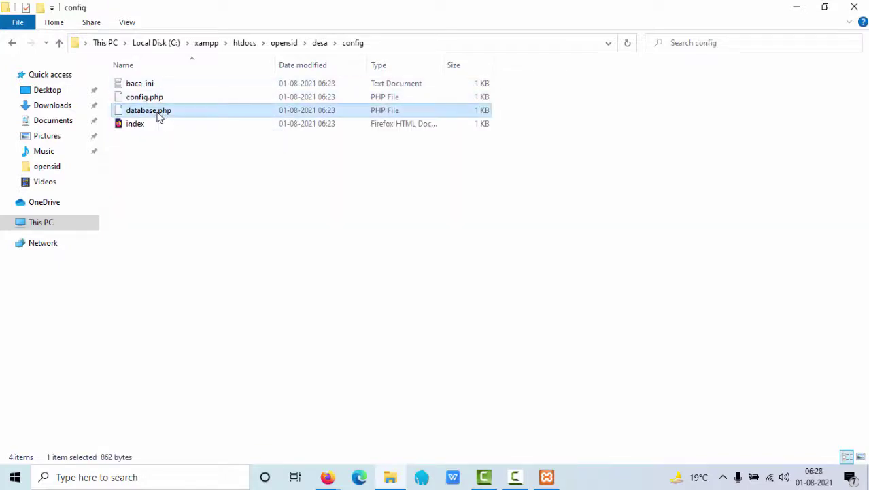
{"action": "right_click", "coordinate": [158, 116]}
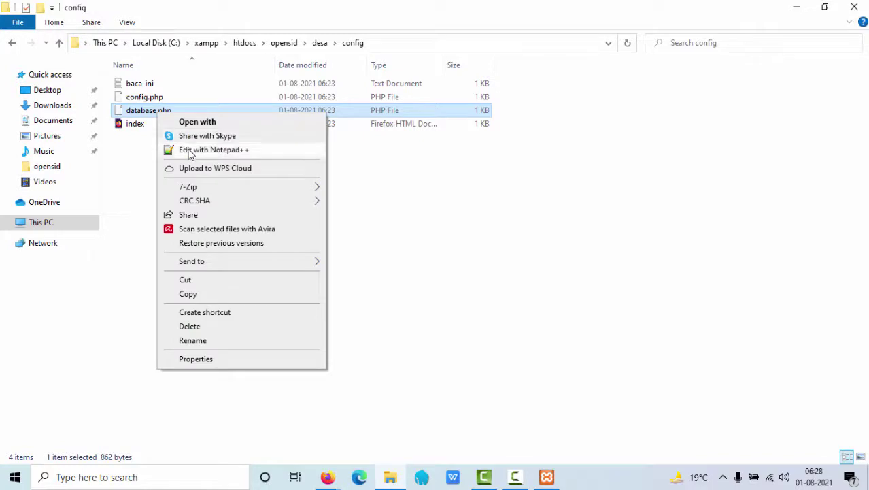
{"action": "left_click", "coordinate": [191, 153]}
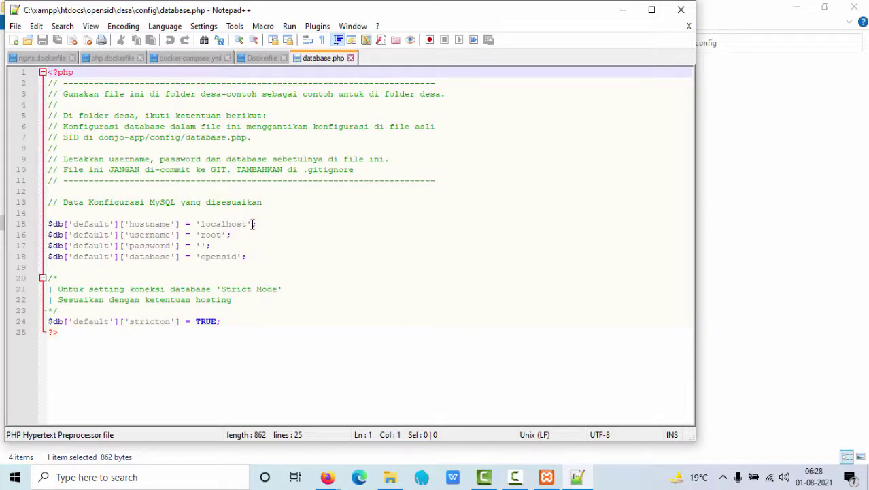
Verify database.php uses localhost, root, an empty password and database opensid, then close Notepad++
{"action": "left_click", "coordinate": [252, 224]}
{"action": "left_click", "coordinate": [240, 234]}
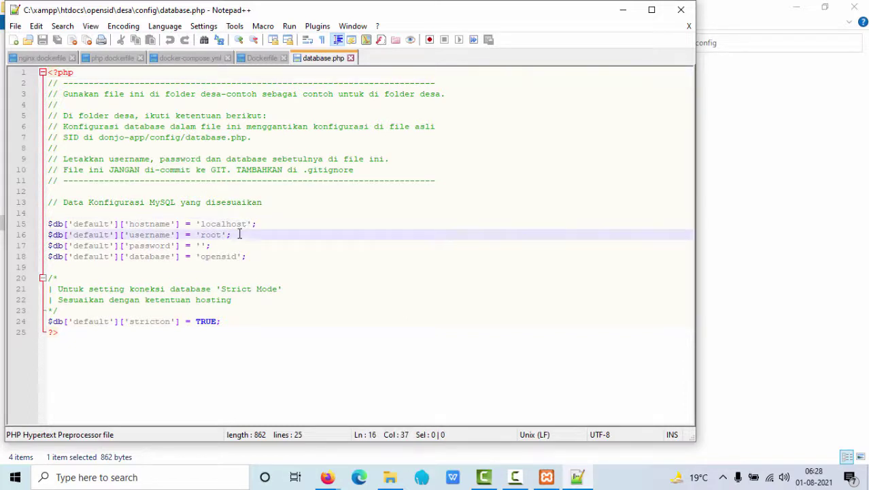
{"action": "left_click", "coordinate": [234, 246]}
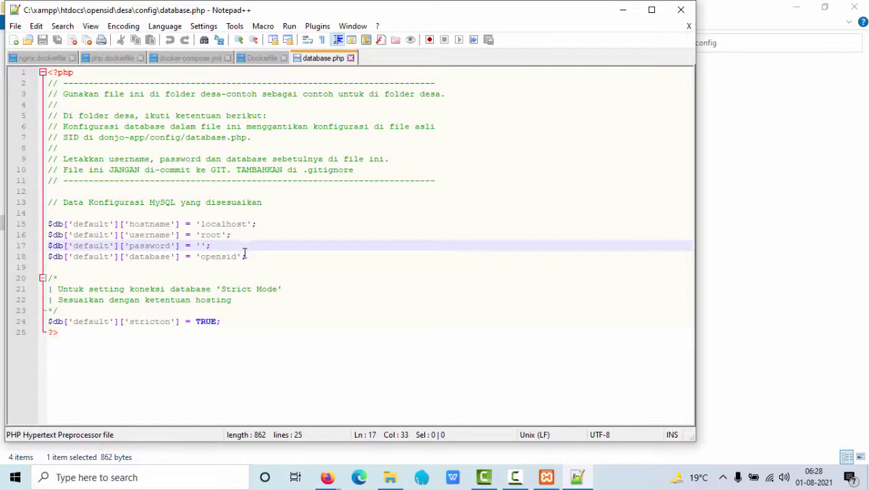
{"action": "left_click", "coordinate": [247, 255]}
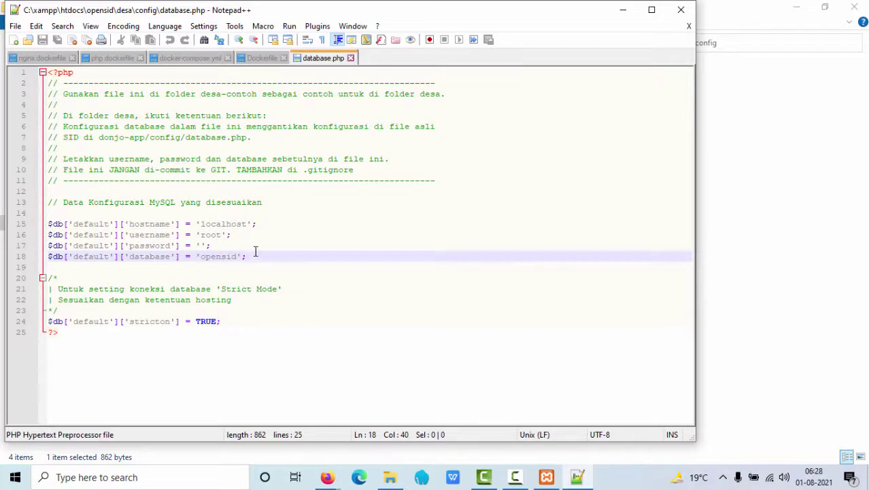
{"action": "left_click", "coordinate": [236, 224]}
{"action": "left_click", "coordinate": [219, 234]}
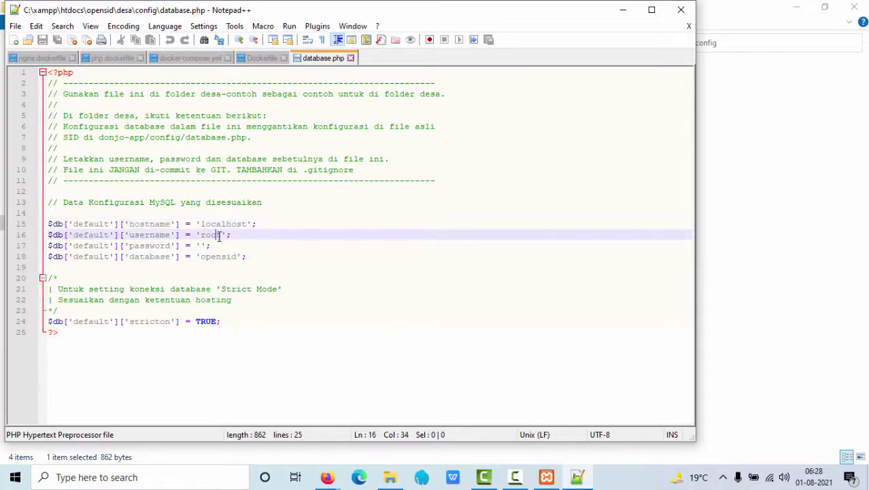
{"action": "left_click", "coordinate": [199, 246]}
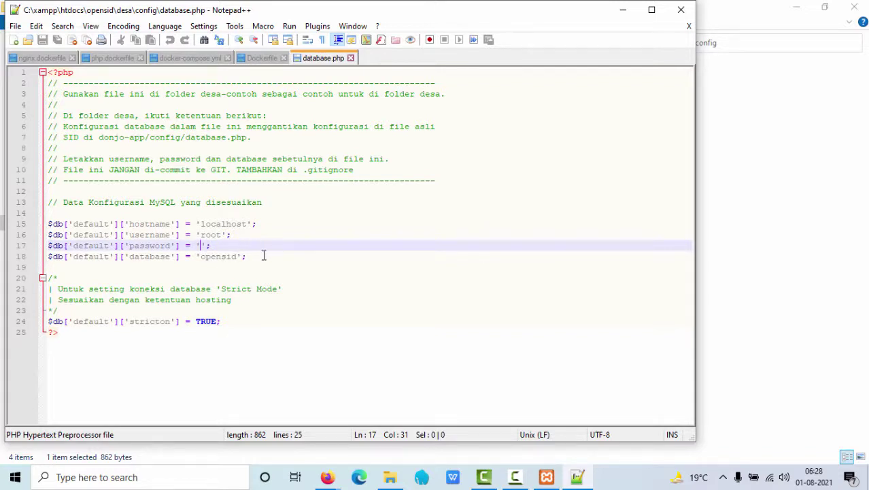
{"action": "left_click_drag", "start_coordinate": [241, 246], "coordinate": [17, 226]}
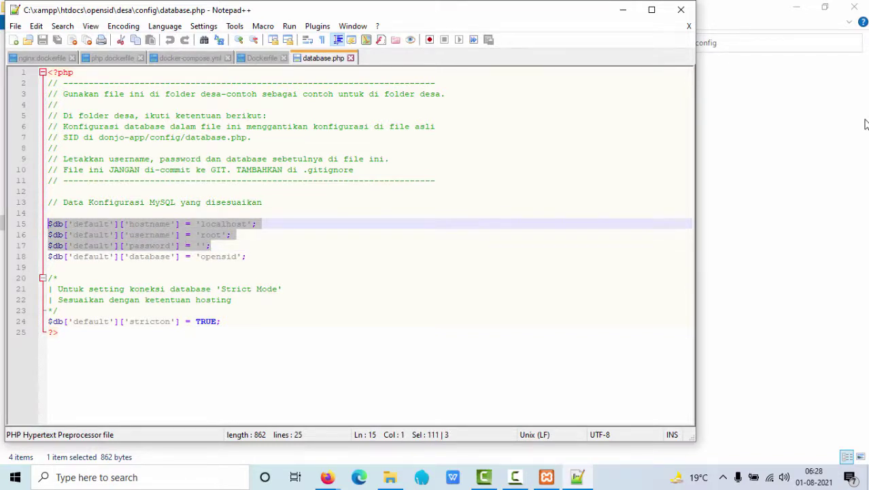
{"action": "left_click", "coordinate": [681, 11]}
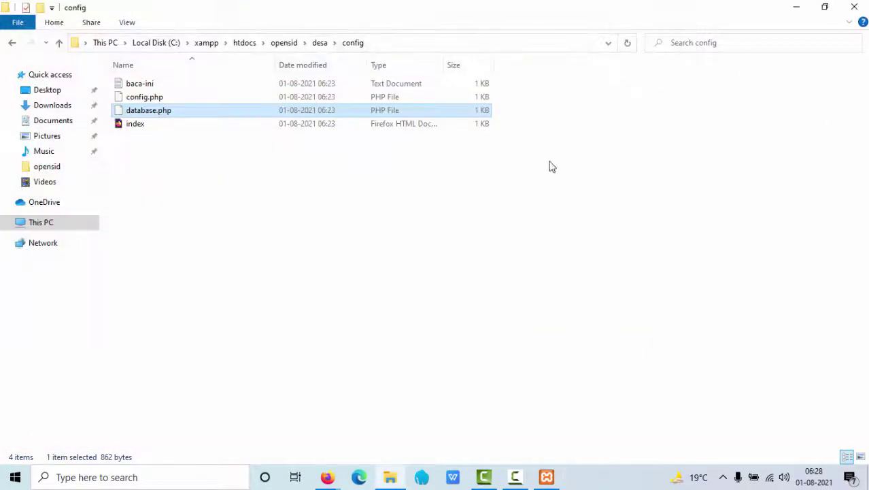
Browse the imported tables in the opensid database, then close the phpMyAdmin tab
{"action": "mouse_move", "coordinate": [327, 478]}
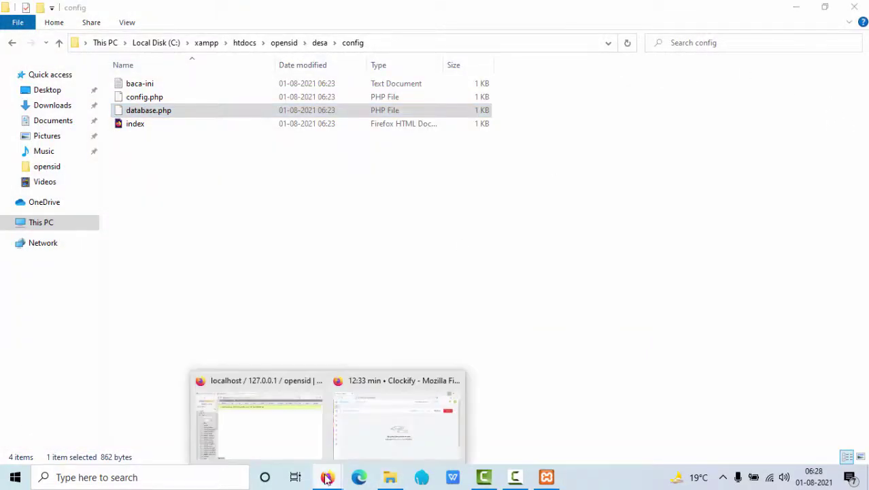
{"action": "left_click", "coordinate": [292, 436]}
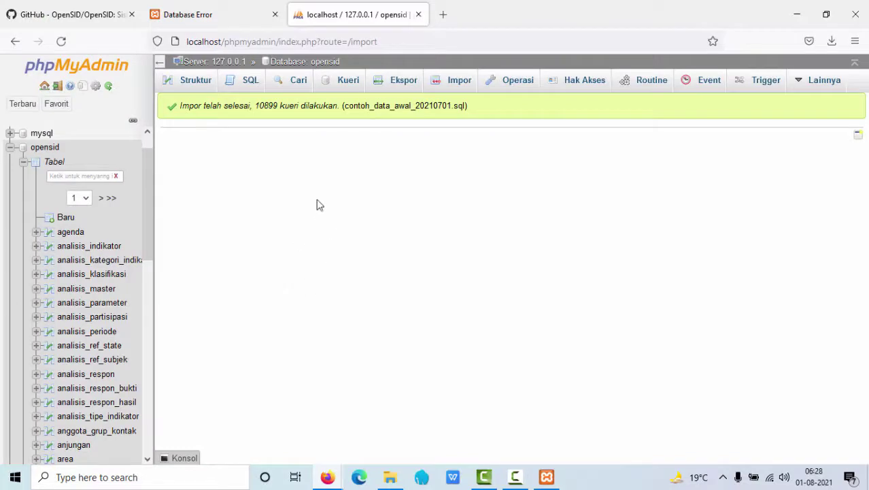
{"action": "left_click", "coordinate": [327, 68]}
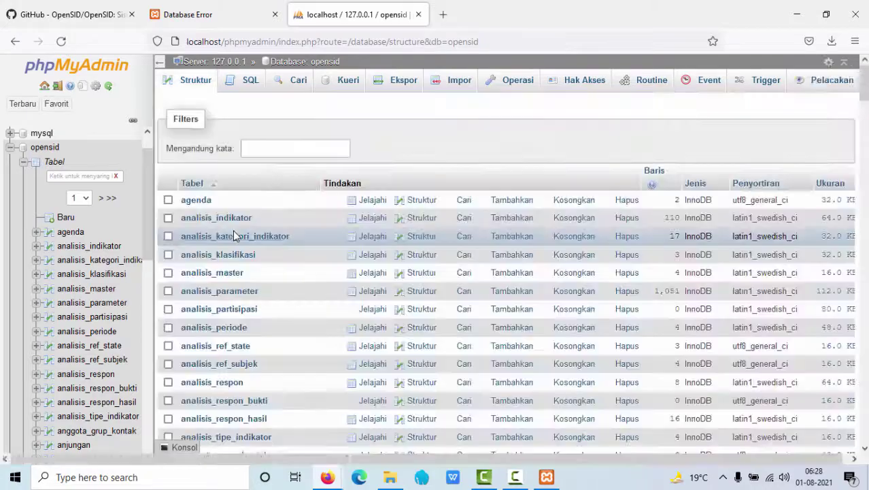
{"action": "scroll", "coordinate": [246, 258], "scroll_direction": "down", "scroll_amount": 5}
{"action": "scroll", "coordinate": [248, 269], "scroll_direction": "down", "scroll_amount": 10}
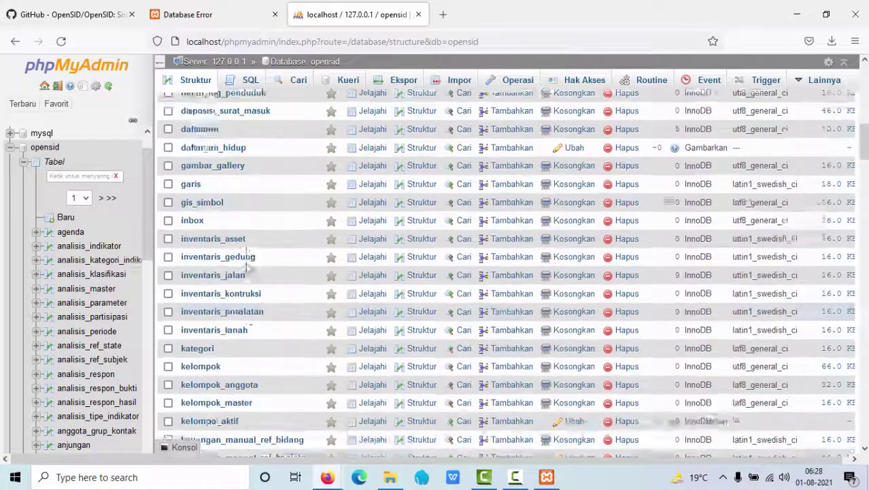
{"action": "scroll", "coordinate": [248, 268], "scroll_direction": "down", "scroll_amount": 10}
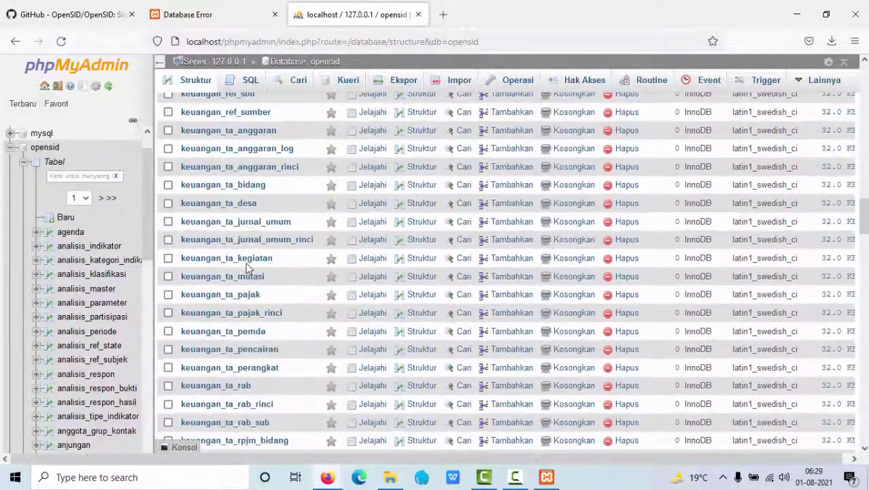
{"action": "scroll", "coordinate": [247, 269], "scroll_direction": "down", "scroll_amount": 5}
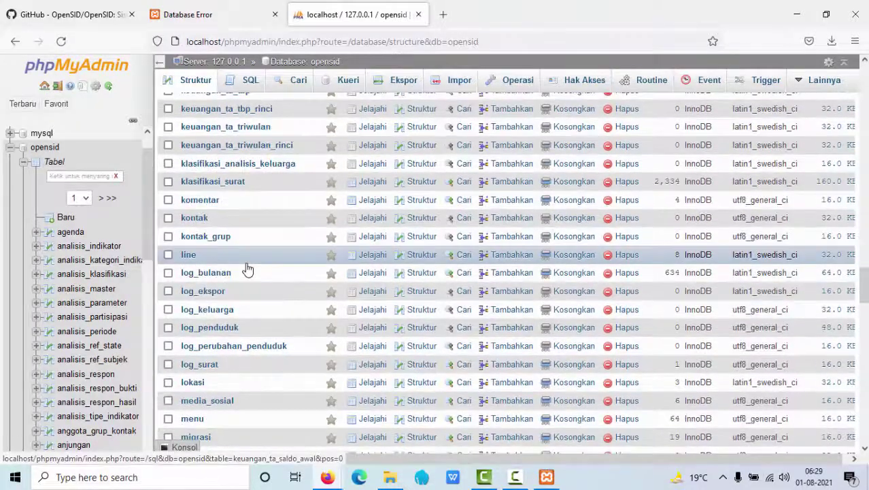
{"action": "scroll", "coordinate": [247, 269], "scroll_direction": "up", "scroll_amount": 10}
{"action": "scroll", "coordinate": [248, 268], "scroll_direction": "up", "scroll_amount": 5}
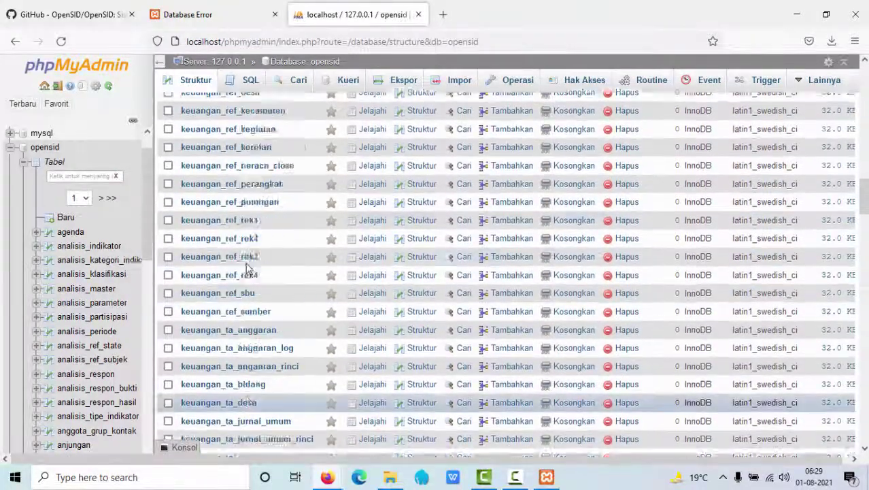
{"action": "scroll", "coordinate": [313, 384], "scroll_direction": "up", "scroll_amount": 10}
{"action": "scroll", "coordinate": [312, 381], "scroll_direction": "up", "scroll_amount": 5}
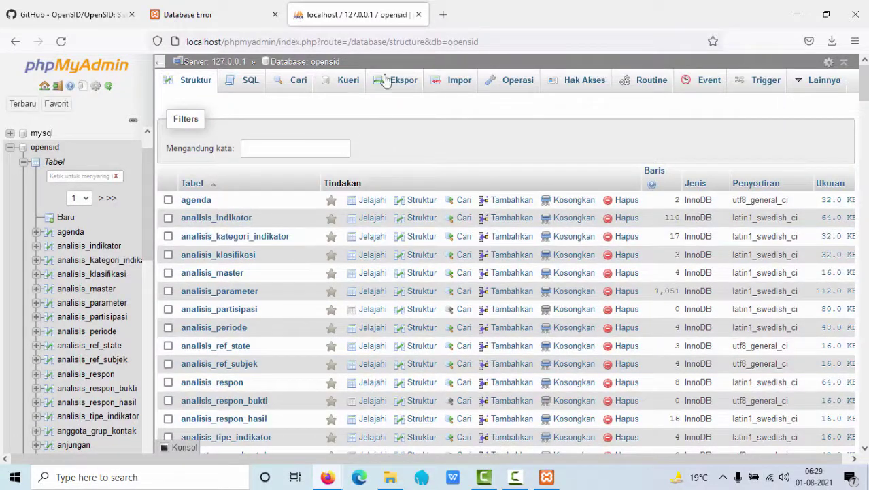
{"action": "left_click", "coordinate": [418, 14]}
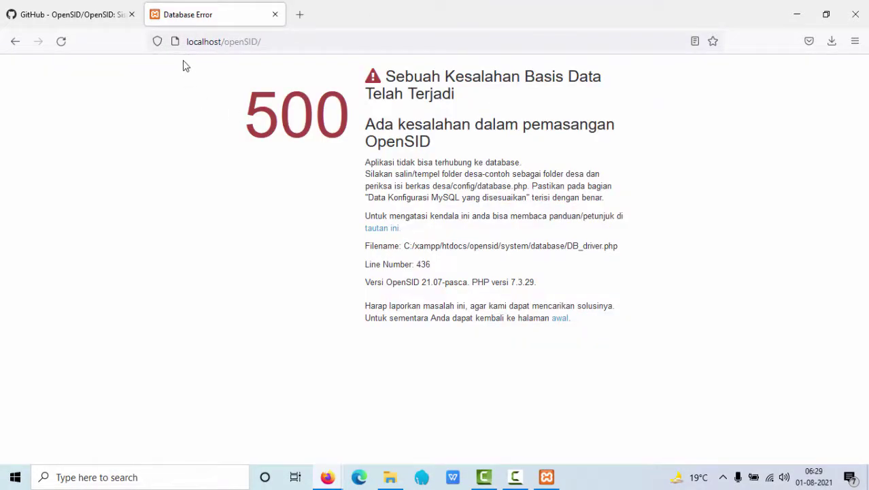
Reload localhost/openSID and browse the Perayaan Hari Kemerdekaan 2016 article and Visi dan Misi page
{"action": "left_click", "coordinate": [61, 41]}
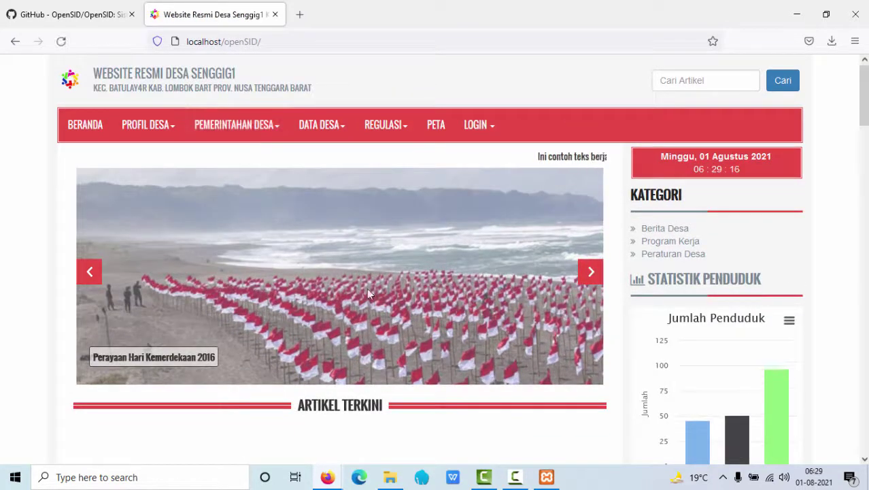
{"action": "scroll", "coordinate": [364, 291], "scroll_direction": "down", "scroll_amount": 15}
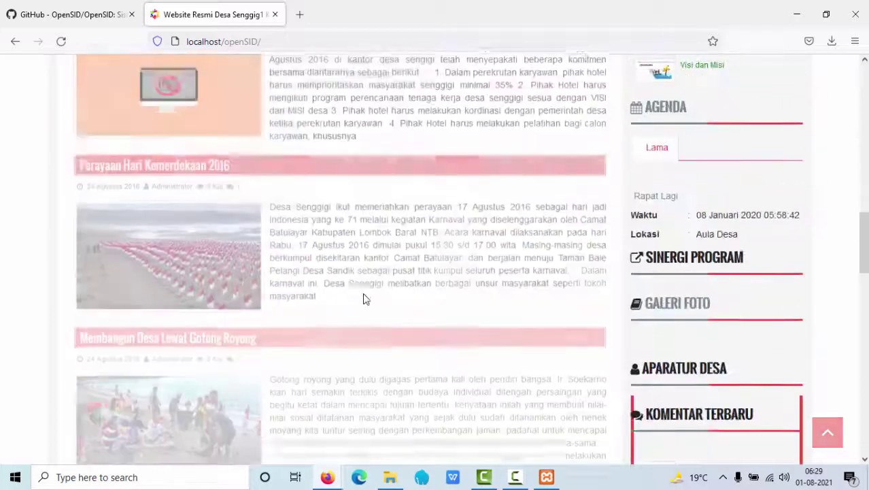
{"action": "left_click", "coordinate": [194, 175]}
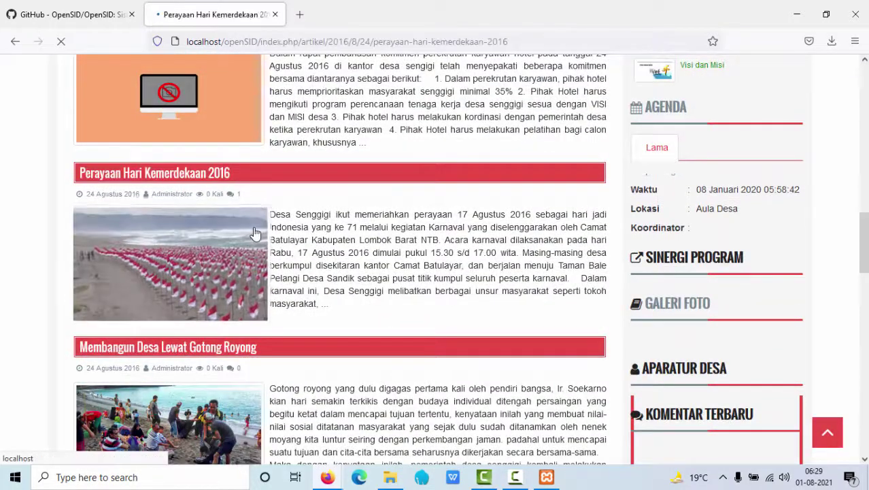
{"action": "mouse_move", "coordinate": [238, 132]}
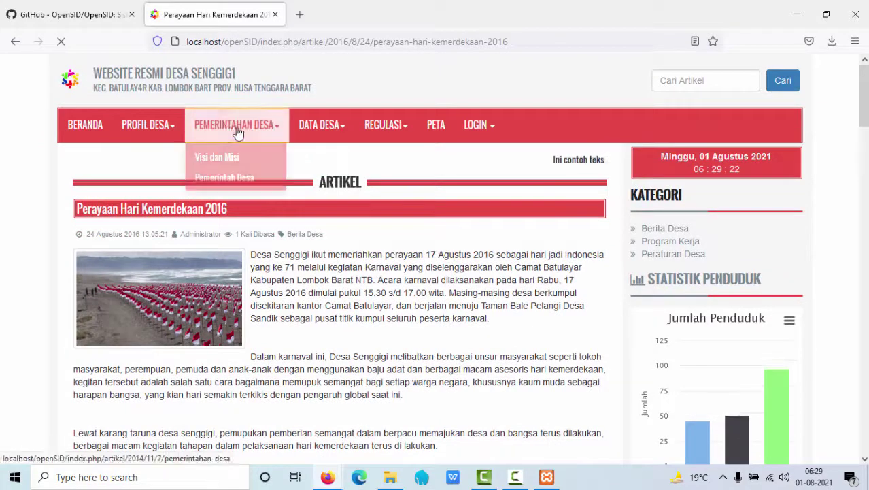
{"action": "left_click", "coordinate": [225, 157]}
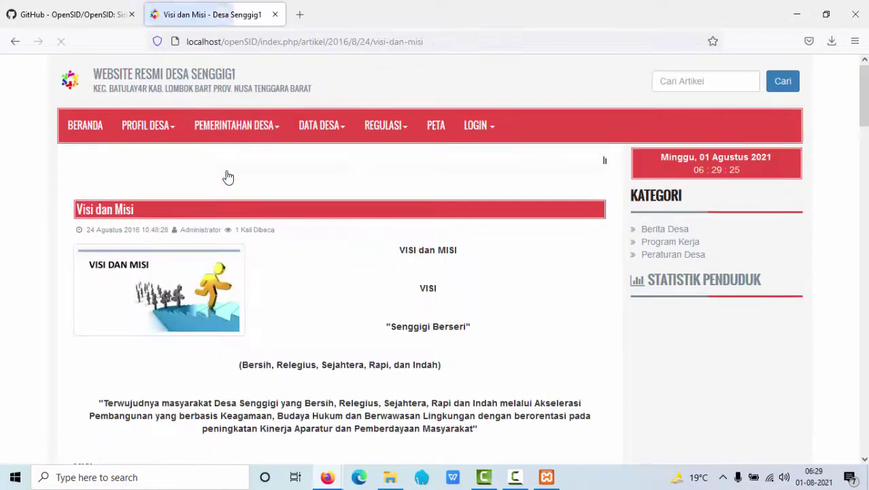
{"action": "left_click", "coordinate": [96, 128]}
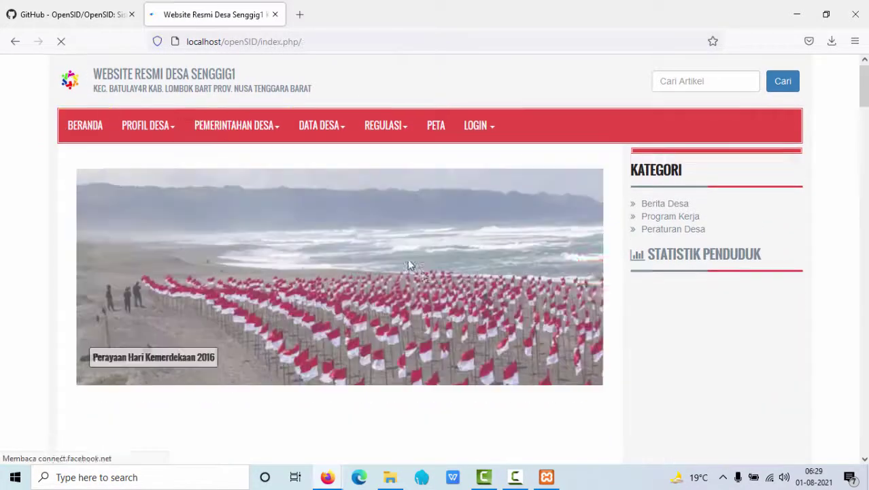
{"action": "scroll", "coordinate": [422, 293], "scroll_direction": "down", "scroll_amount": 10}
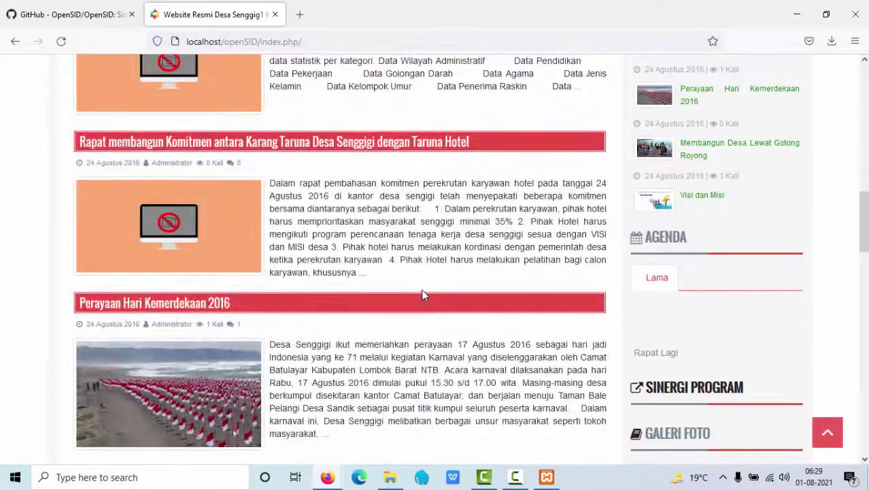
{"action": "scroll", "coordinate": [422, 294], "scroll_direction": "down", "scroll_amount": 3}
{"action": "scroll", "coordinate": [422, 294], "scroll_direction": "up", "scroll_amount": 15}
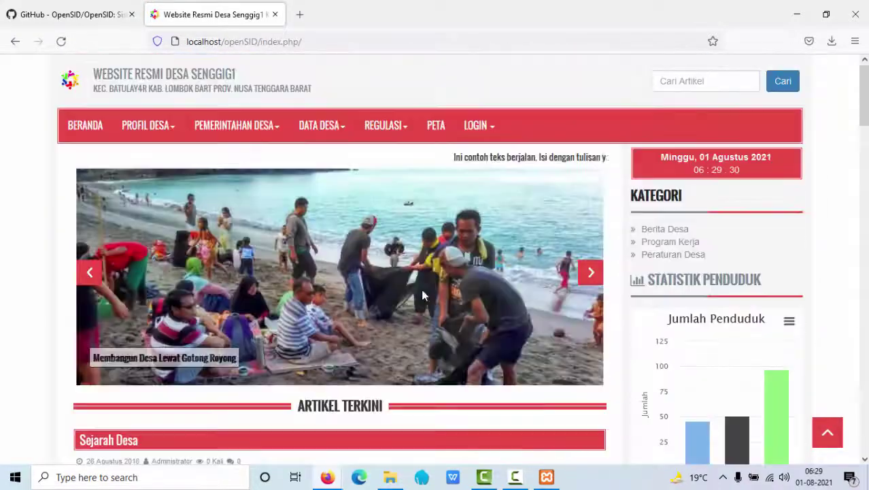
Go to the index.php/siteman admin login page and focus the username field
{"action": "left_click", "coordinate": [340, 46]}
{"action": "left_click", "coordinate": [343, 46]}
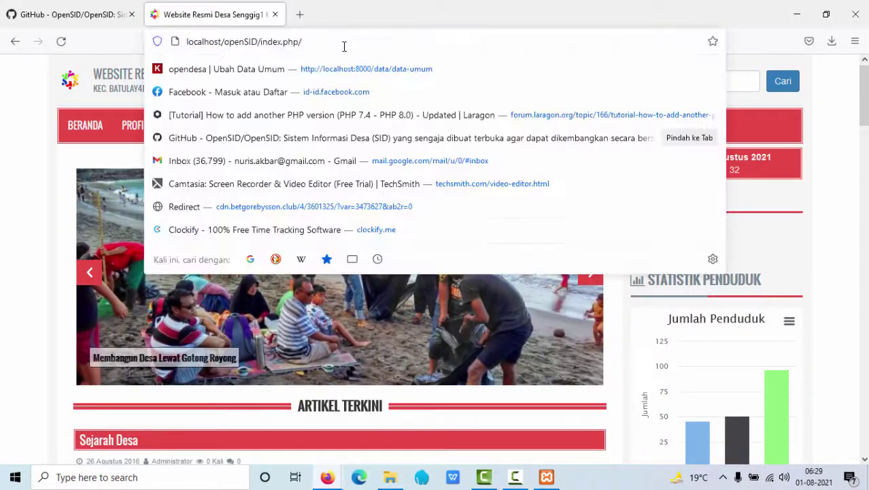
{"action": "type", "text": "s"}
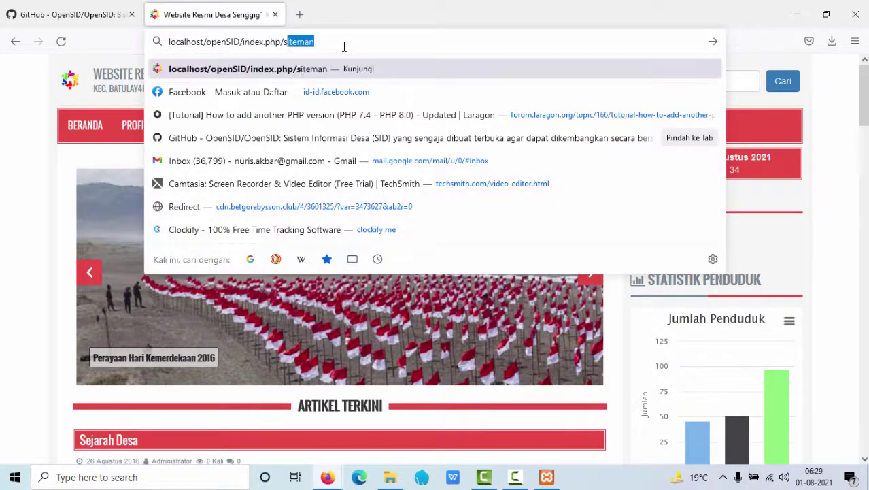
{"action": "type", "text": "itema"}
{"action": "key", "text": "Return"}
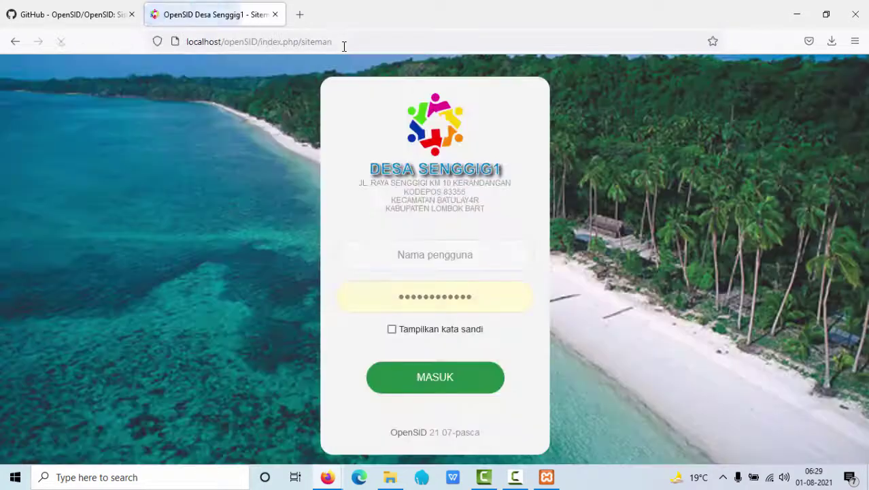
{"action": "left_click", "coordinate": [426, 265]}
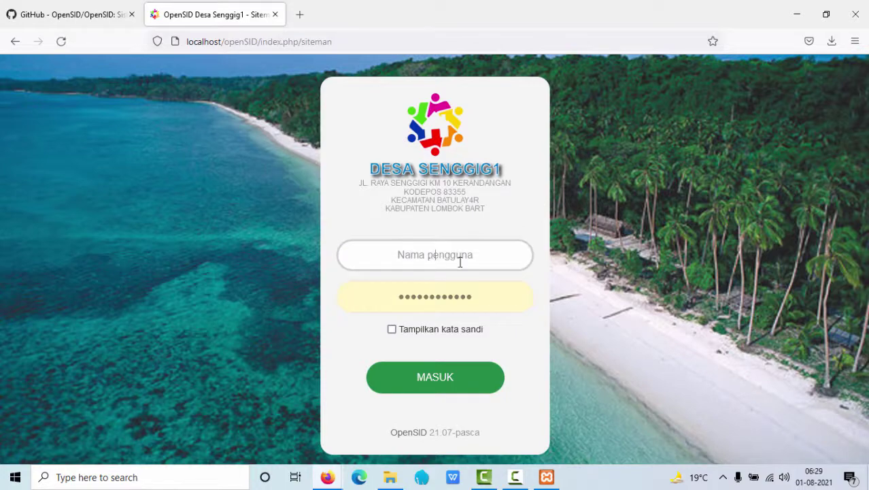
Find the OpenSID wiki from the GitHub repository and browse its installation guide pages
{"action": "left_click", "coordinate": [61, 16]}
{"action": "scroll", "coordinate": [224, 285], "scroll_direction": "down", "scroll_amount": 15}
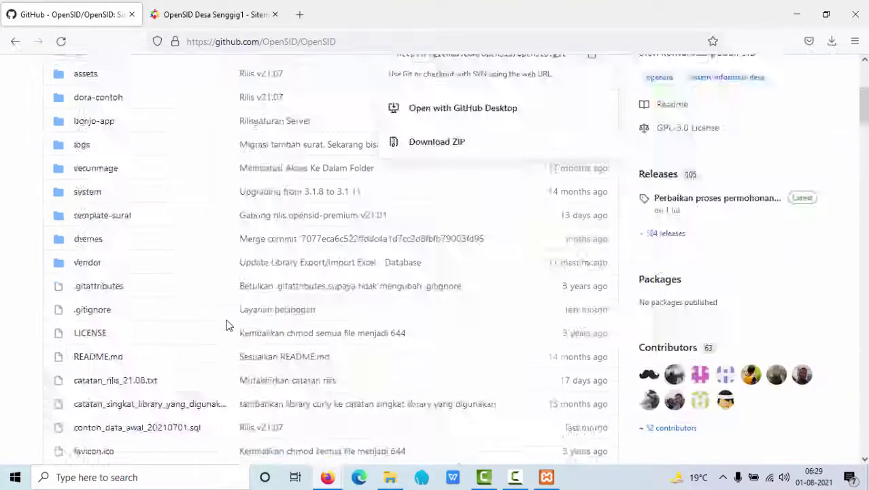
{"action": "scroll", "coordinate": [228, 325], "scroll_direction": "down", "scroll_amount": 10}
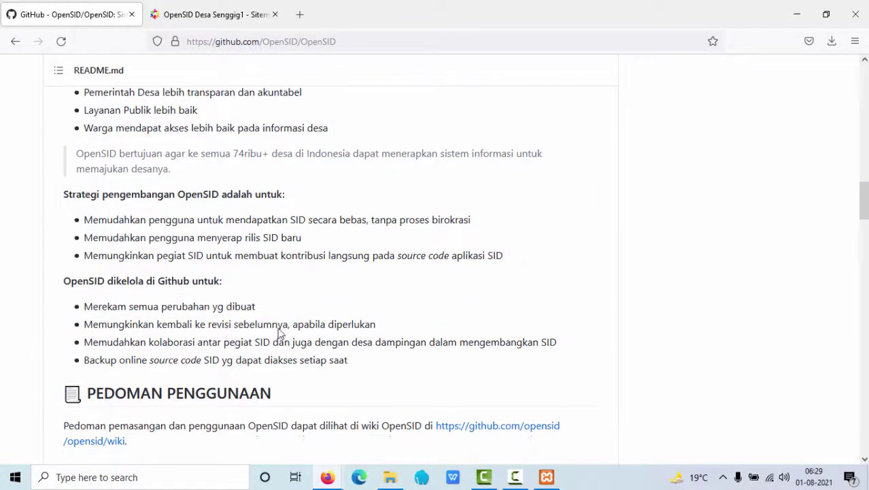
{"action": "left_click", "coordinate": [527, 427]}
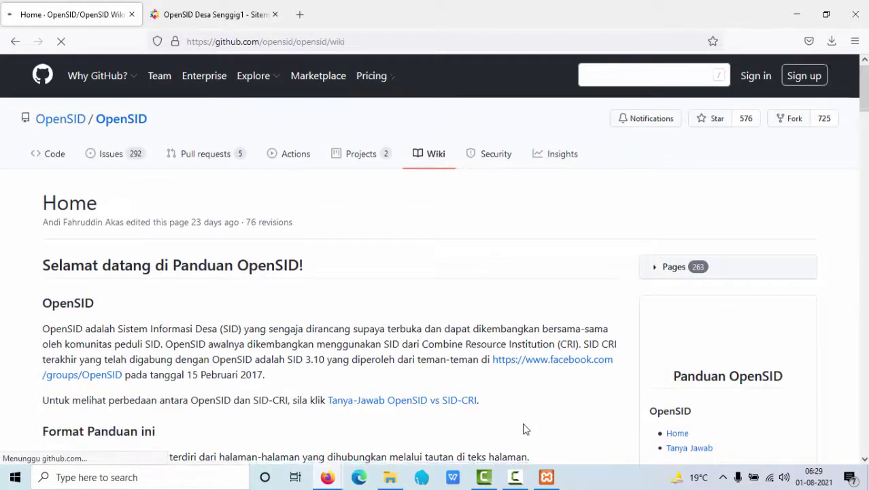
{"action": "scroll", "coordinate": [524, 426], "scroll_direction": "down", "scroll_amount": 5}
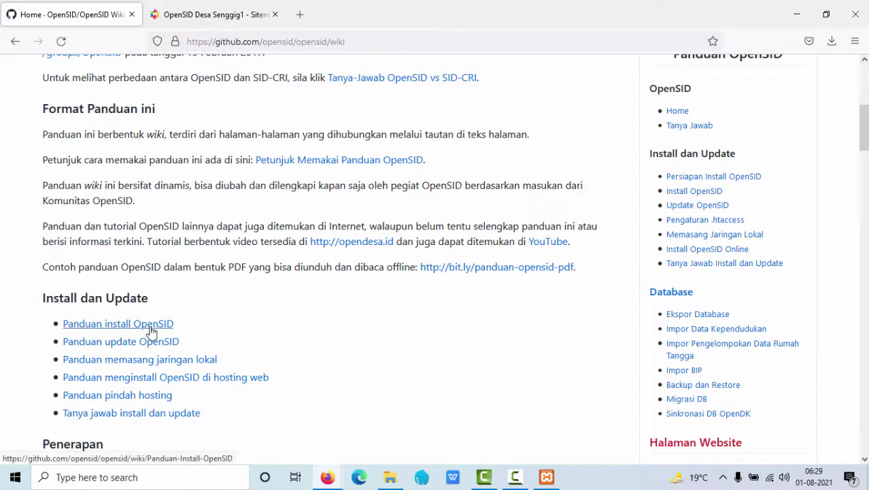
{"action": "scroll", "coordinate": [249, 330], "scroll_direction": "up", "scroll_amount": 5}
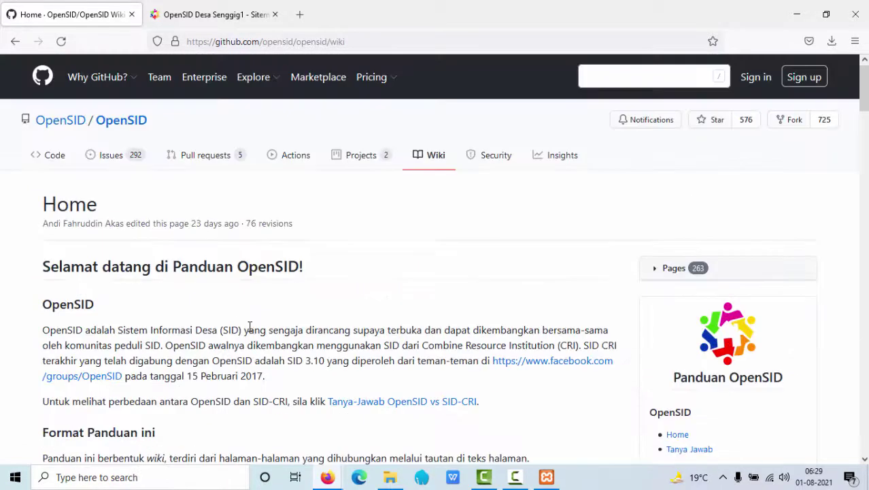
{"action": "scroll", "coordinate": [249, 328], "scroll_direction": "down", "scroll_amount": 4}
{"action": "left_click", "coordinate": [124, 389]}
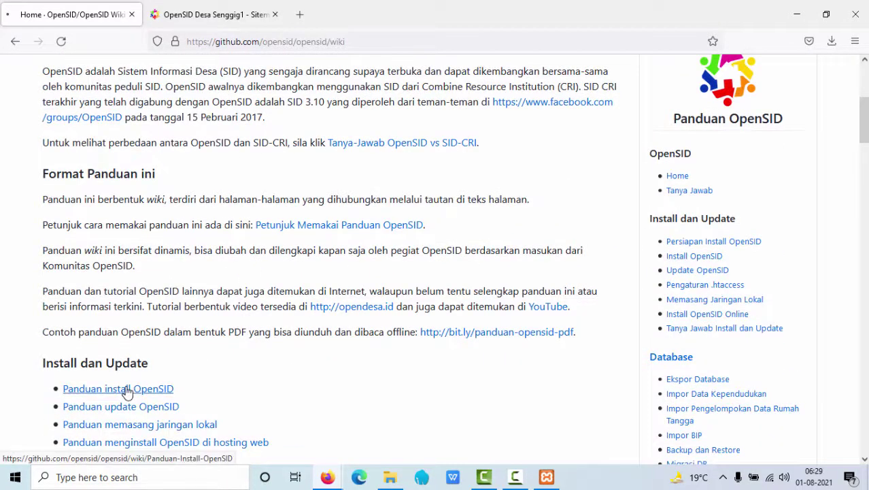
{"action": "scroll", "coordinate": [352, 371], "scroll_direction": "down", "scroll_amount": 3}
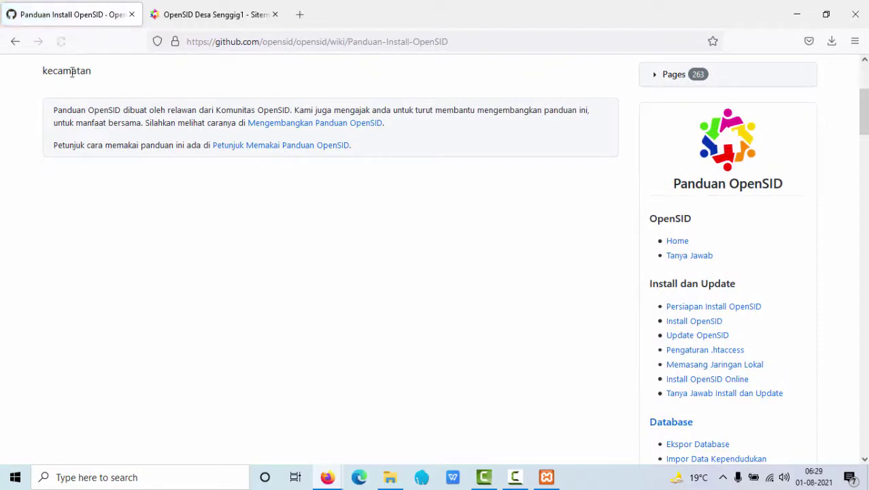
{"action": "left_click", "coordinate": [15, 41]}
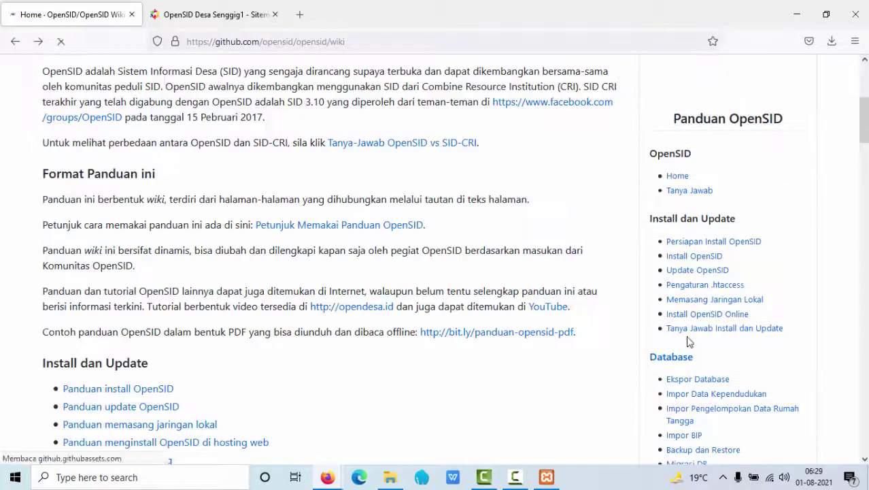
Copy the default admin password from the Install OpenSID page's Informasi tambahan notes
{"action": "left_click", "coordinate": [704, 257]}
{"action": "scroll", "coordinate": [344, 438], "scroll_direction": "down", "scroll_amount": 4}
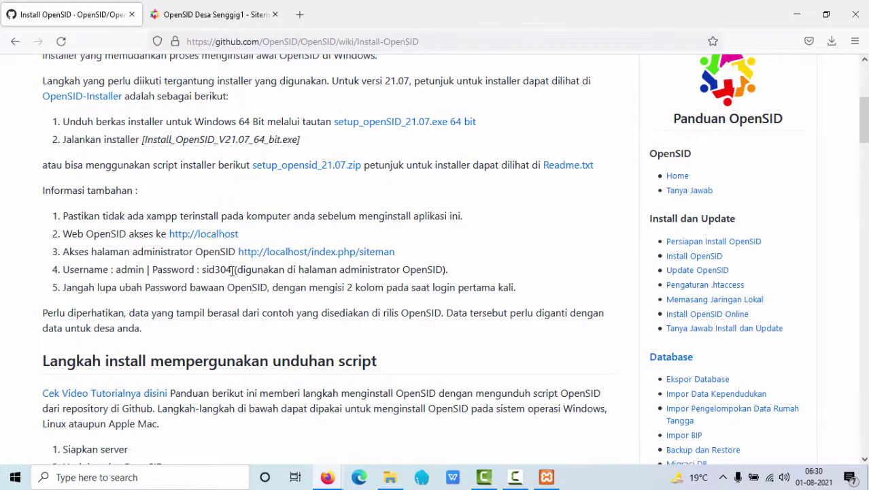
{"action": "left_click_drag", "start_coordinate": [232, 270], "coordinate": [207, 270]}
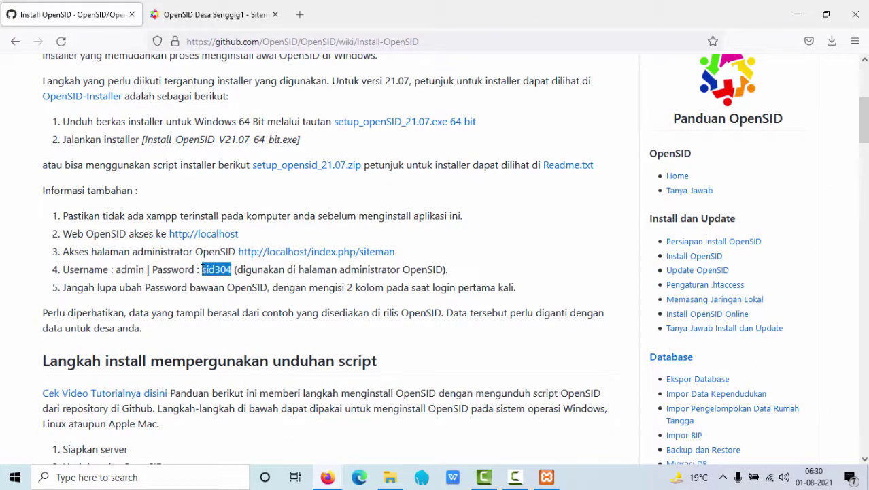
{"action": "right_click", "coordinate": [208, 270]}
{"action": "left_click", "coordinate": [231, 279]}
Enter username admin and the default admin password, toggling Tampilkan kata sandi to verify it
{"action": "left_click", "coordinate": [241, 17]}
{"action": "type", "text": "admin"}
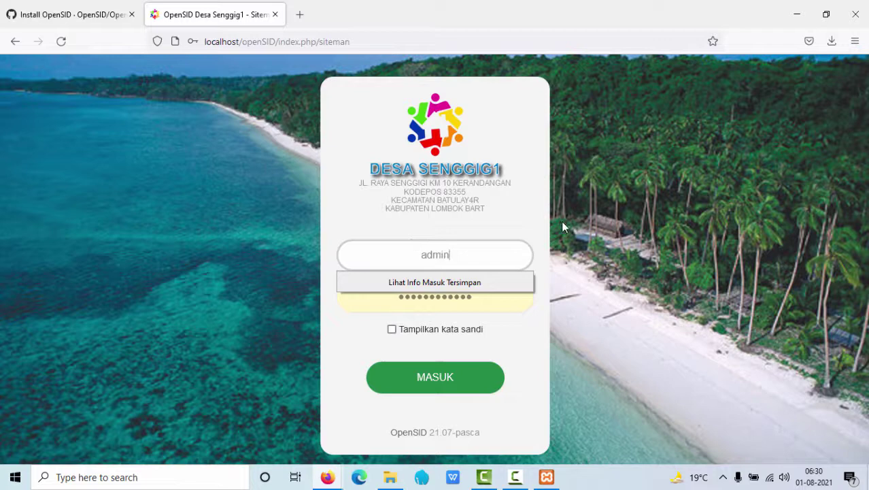
{"action": "left_click", "coordinate": [458, 291]}
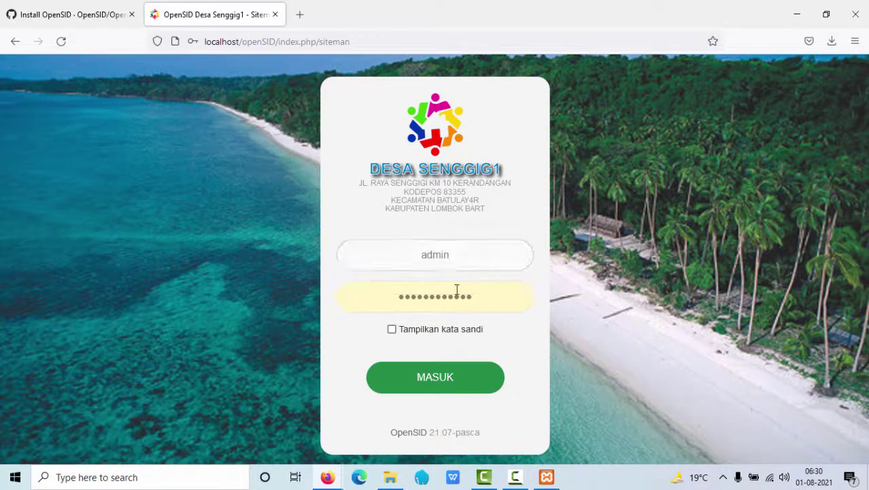
{"action": "left_click_drag", "start_coordinate": [493, 301], "coordinate": [364, 283]}
{"action": "type", "text": "sid304"}
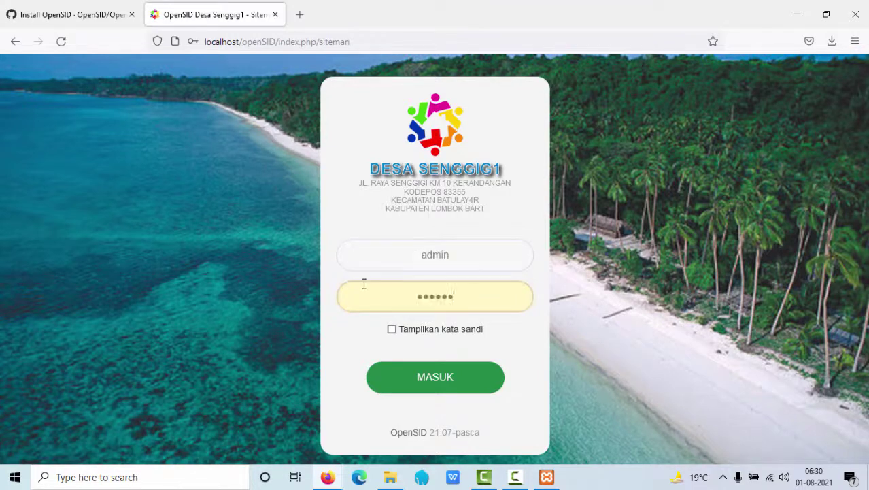
{"action": "left_click", "coordinate": [444, 325]}
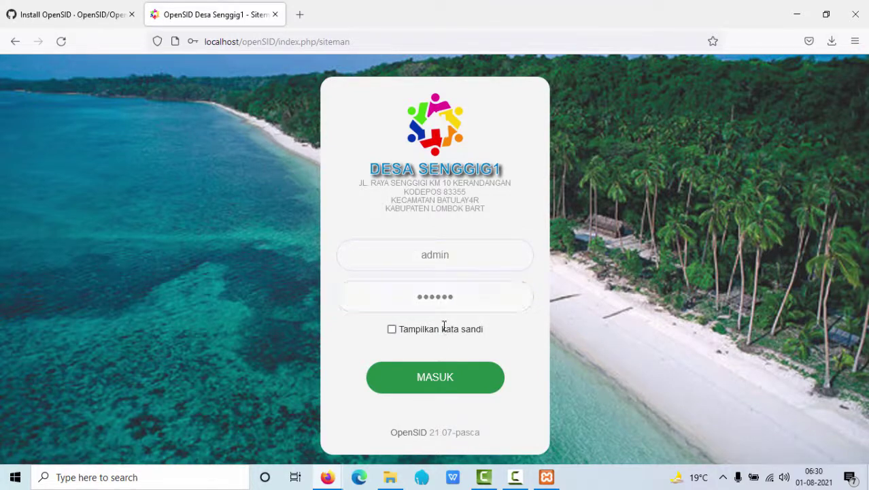
{"action": "left_click", "coordinate": [392, 331]}
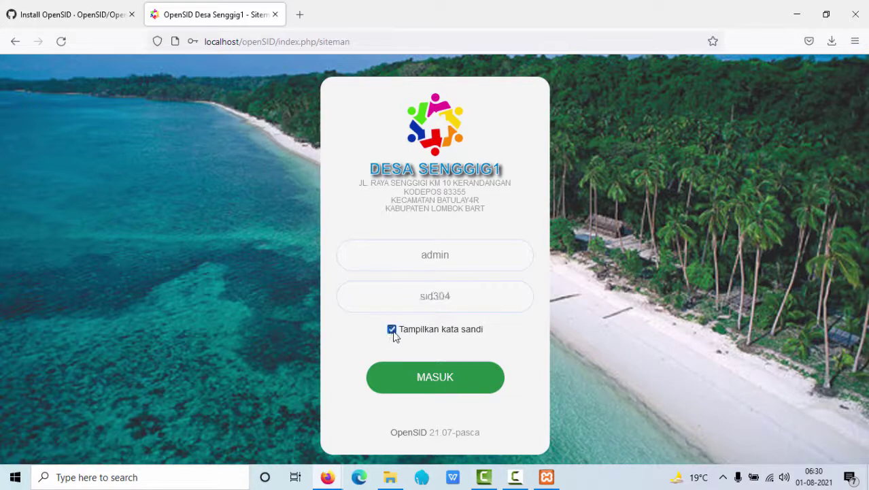
{"action": "left_click", "coordinate": [391, 331]}
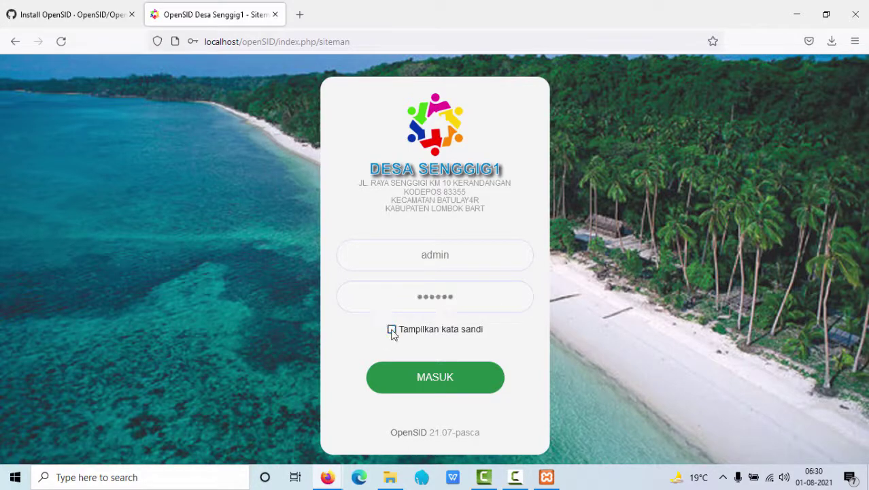
Log in with Masuk, decline saving credentials, and copy the browser-prefilled password
{"action": "left_click", "coordinate": [427, 391]}
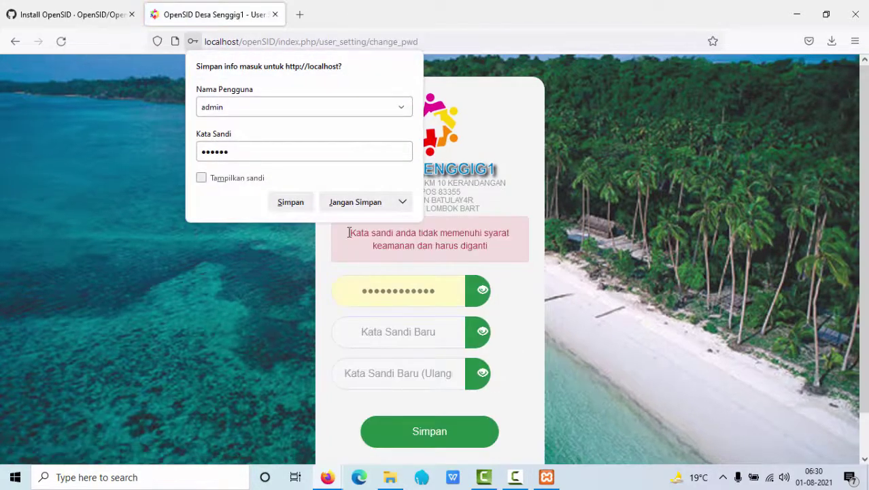
{"action": "left_click", "coordinate": [333, 202]}
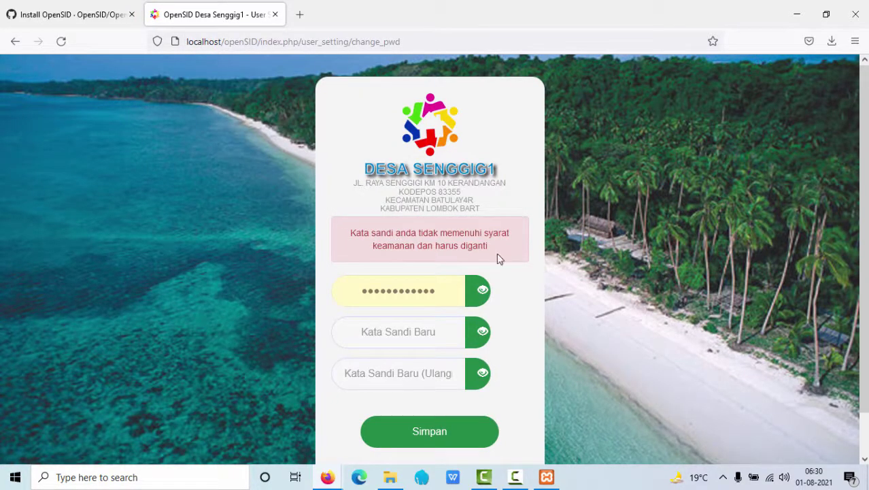
{"action": "left_click", "coordinate": [472, 300]}
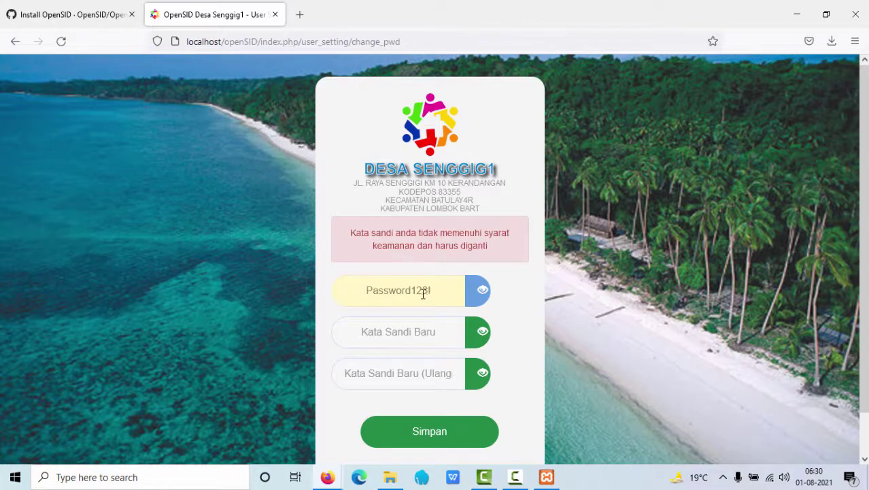
{"action": "left_click_drag", "start_coordinate": [418, 293], "coordinate": [422, 290]}
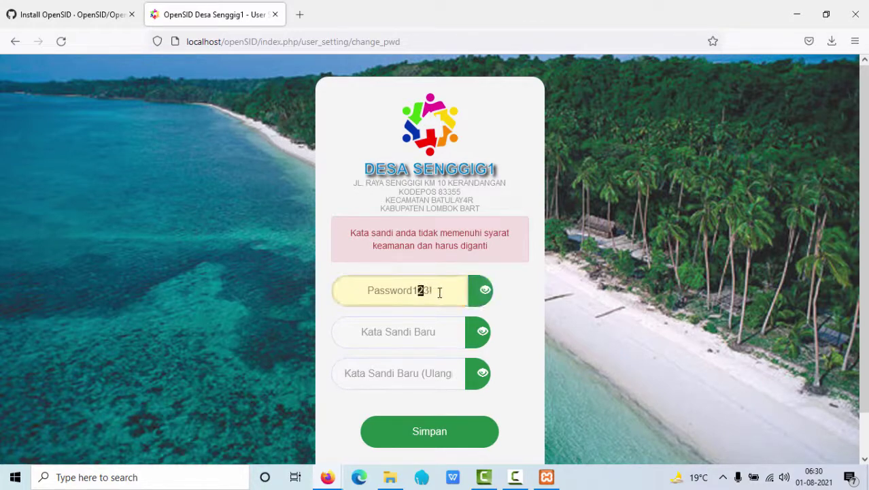
{"action": "left_click", "coordinate": [439, 293]}
{"action": "triple_click", "coordinate": [342, 285]}
{"action": "right_click", "coordinate": [377, 292]}
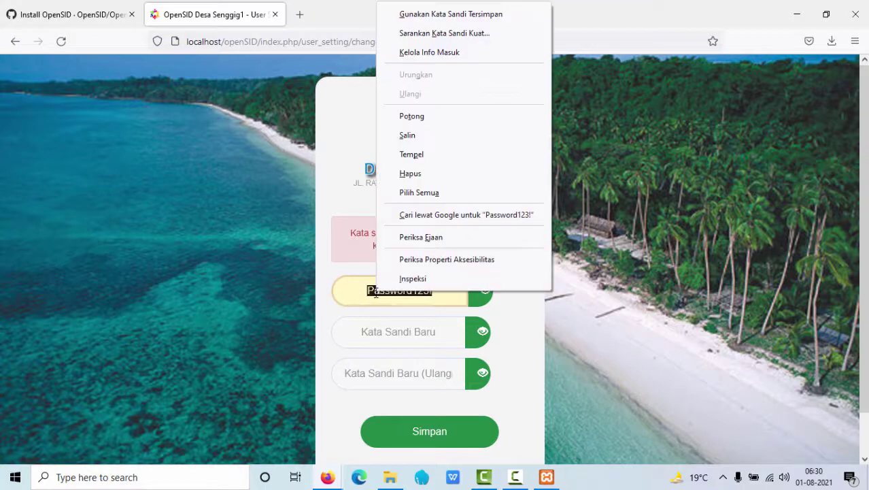
{"action": "left_click", "coordinate": [419, 142]}
{"action": "left_click", "coordinate": [368, 303]}
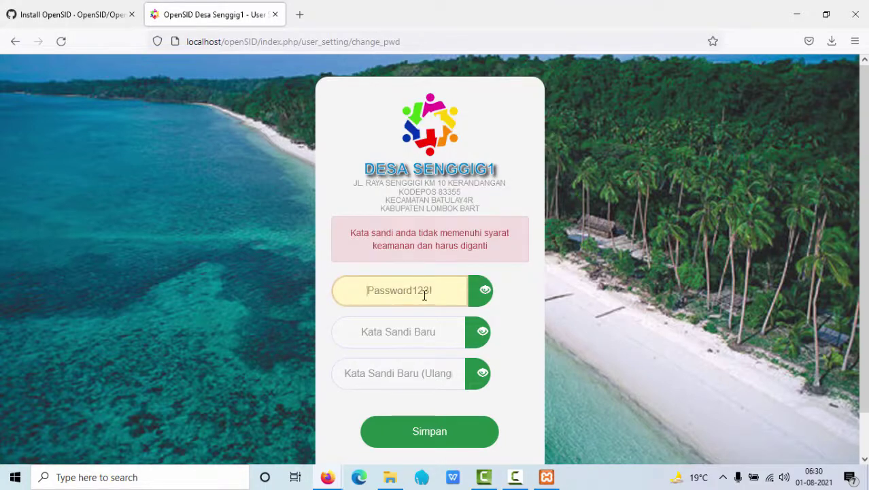
Paste the copied password into both new-password fields and clear the old-password field
{"action": "right_click", "coordinate": [417, 325]}
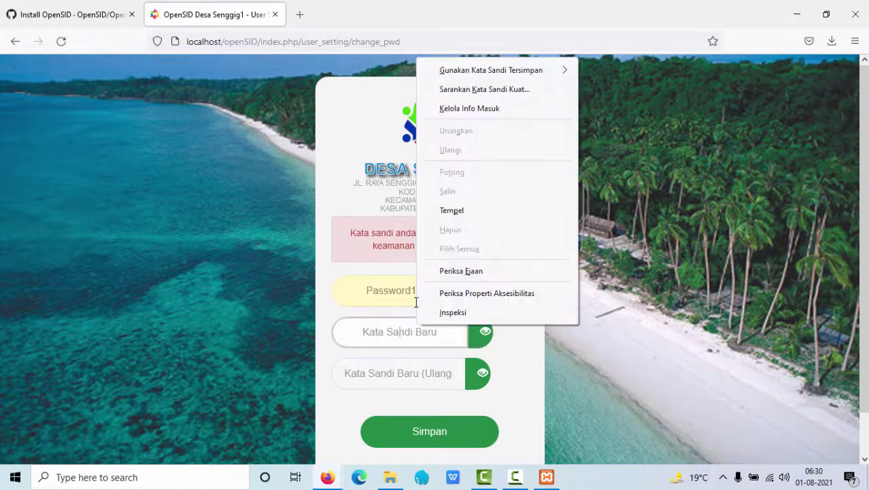
{"action": "left_click", "coordinate": [447, 214]}
{"action": "left_click", "coordinate": [399, 361]}
{"action": "right_click", "coordinate": [398, 360]}
{"action": "left_click", "coordinate": [425, 248]}
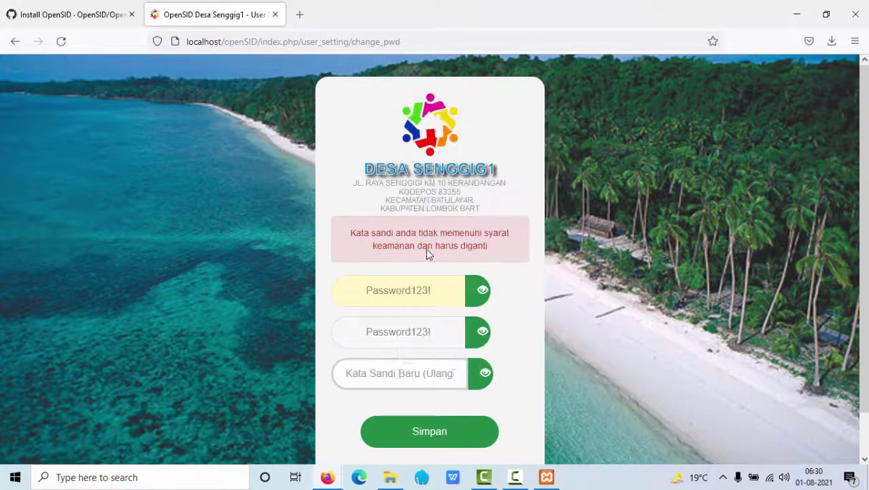
{"action": "left_click_drag", "start_coordinate": [436, 293], "coordinate": [339, 281]}
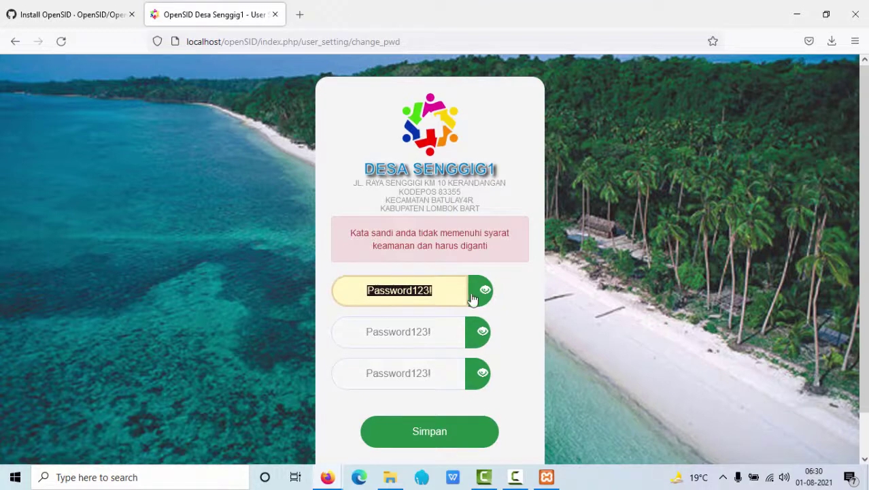
{"action": "key", "text": "BackSpace"}
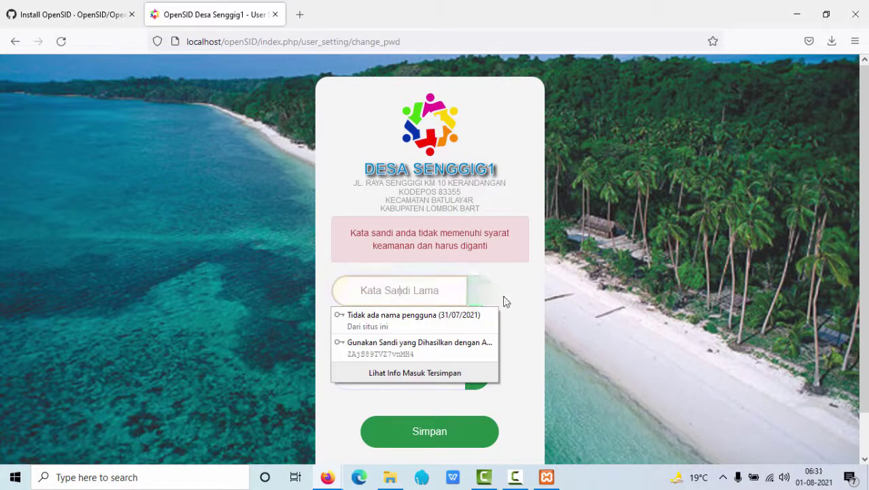
{"action": "left_click", "coordinate": [361, 194]}
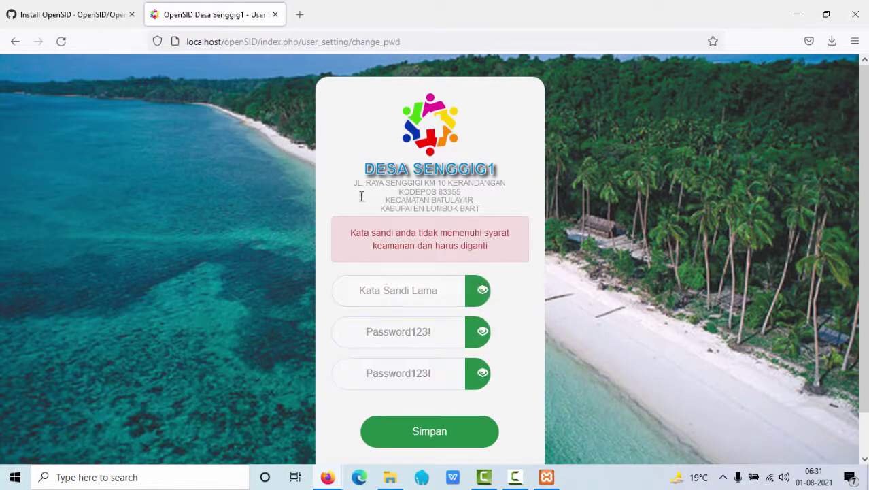
Fill Kata Sandi Lama with the default password copied again from the install wiki
{"action": "left_click", "coordinate": [73, 14]}
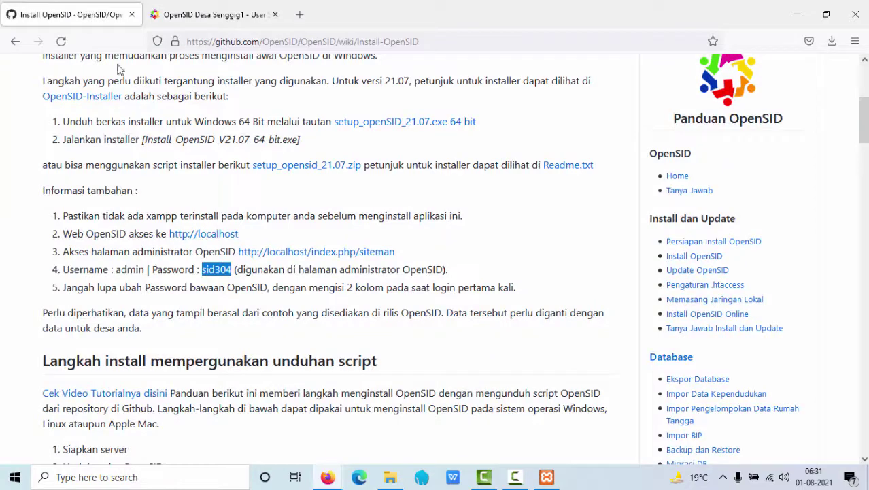
{"action": "right_click", "coordinate": [230, 284]}
{"action": "left_click", "coordinate": [232, 288]}
{"action": "left_click", "coordinate": [209, 14]}
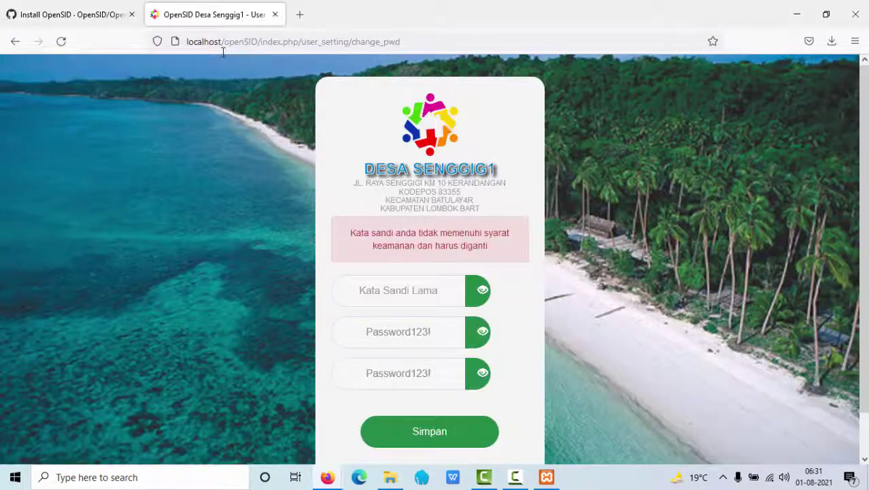
{"action": "right_click", "coordinate": [411, 295]}
{"action": "left_click", "coordinate": [446, 176]}
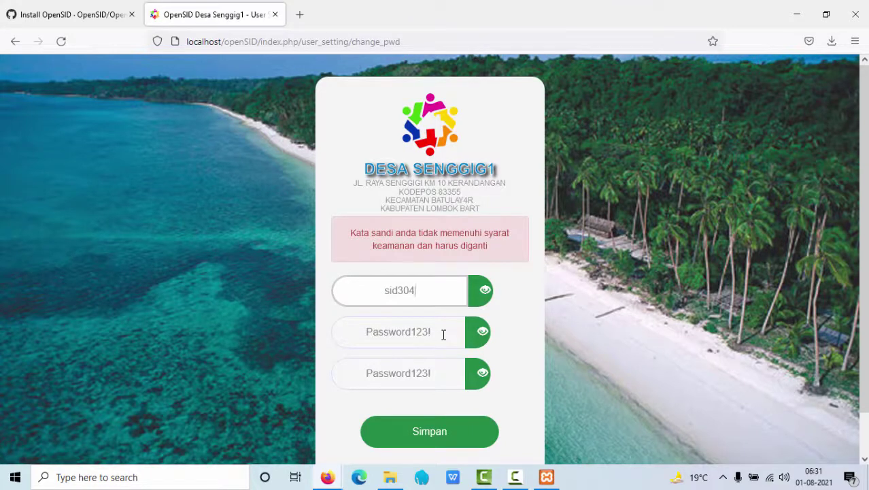
Copy the new password for safekeeping and save the change with Simpan
{"action": "left_click_drag", "start_coordinate": [443, 334], "coordinate": [295, 332]}
{"action": "right_click", "coordinate": [396, 318]}
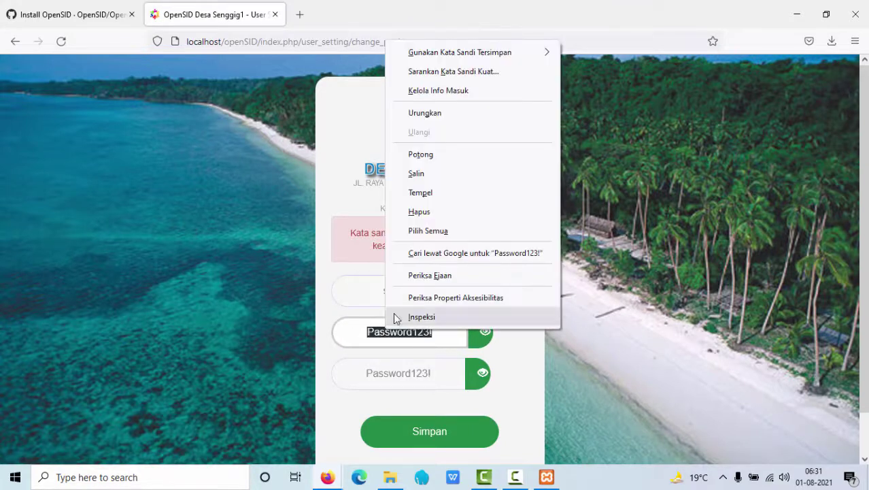
{"action": "left_click", "coordinate": [438, 173]}
{"action": "left_click", "coordinate": [423, 370]}
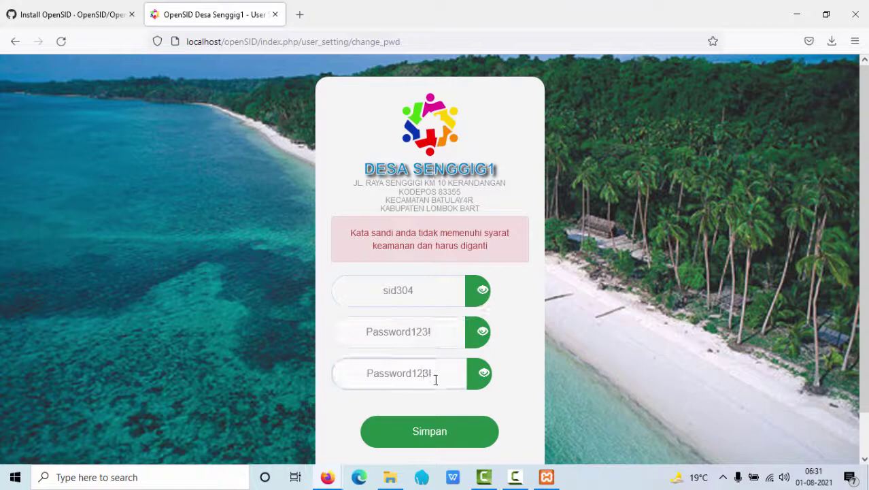
{"action": "left_click", "coordinate": [435, 434]}
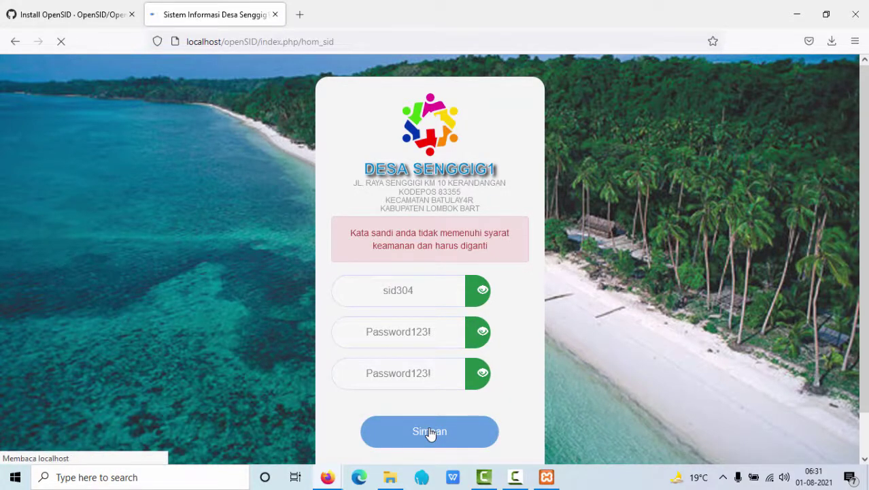
Scroll through the Tentang OpenSID dashboard to review the village statistics tiles
{"action": "scroll", "coordinate": [75, 224], "scroll_direction": "down", "scroll_amount": 1}
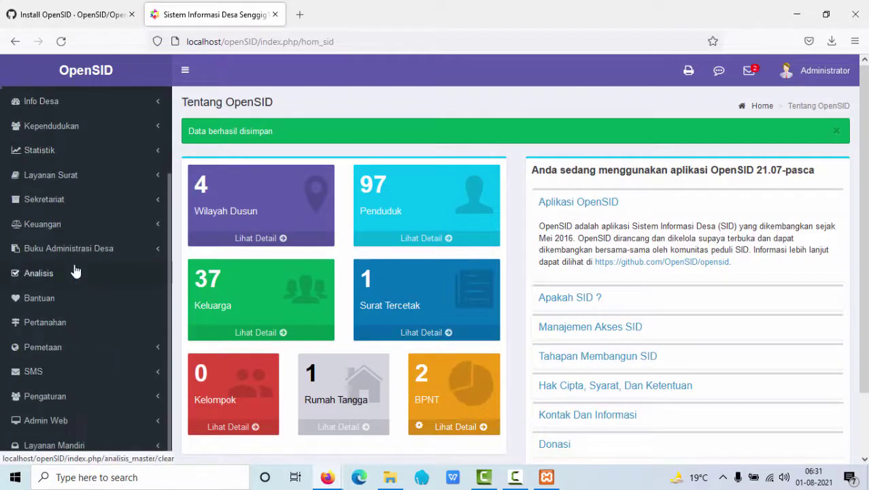
{"action": "scroll", "coordinate": [75, 265], "scroll_direction": "up", "scroll_amount": 2}
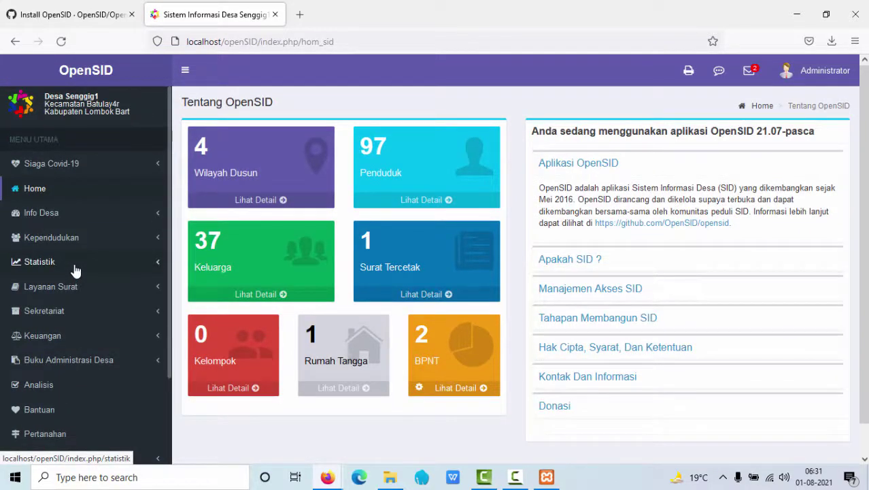